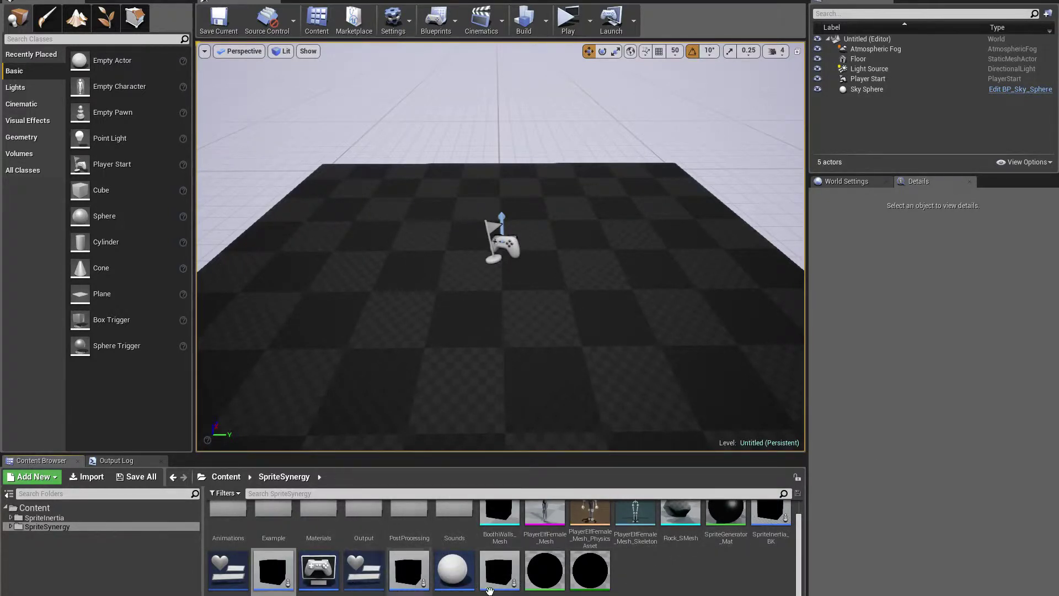
Place the SpriteSynergy_BP blueprint from the SpriteSynergy folder on the level floor near the Player Start.
mouse_move(521, 531)
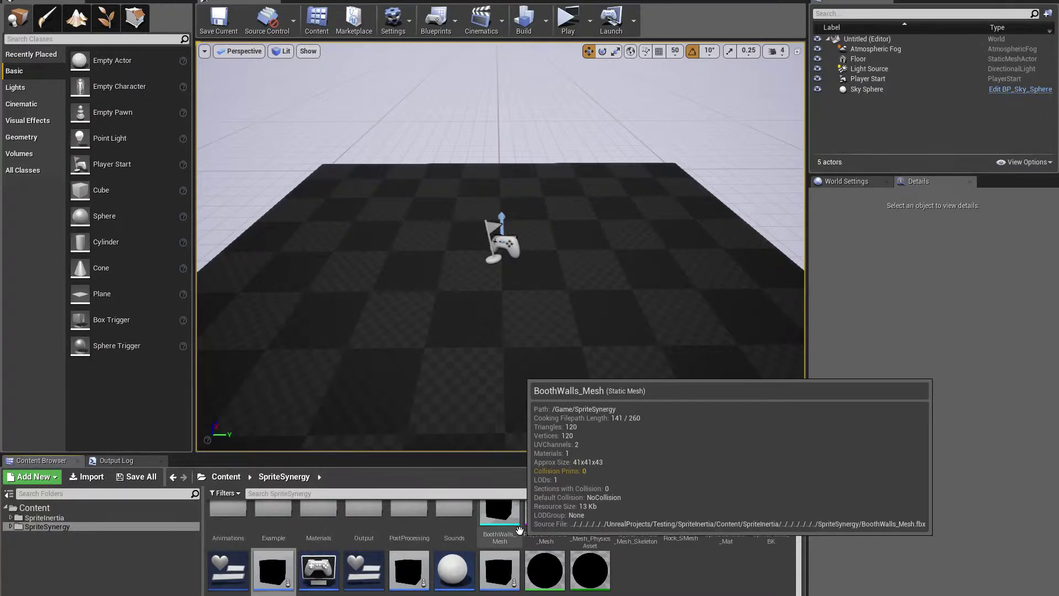
mouse_move(276, 582)
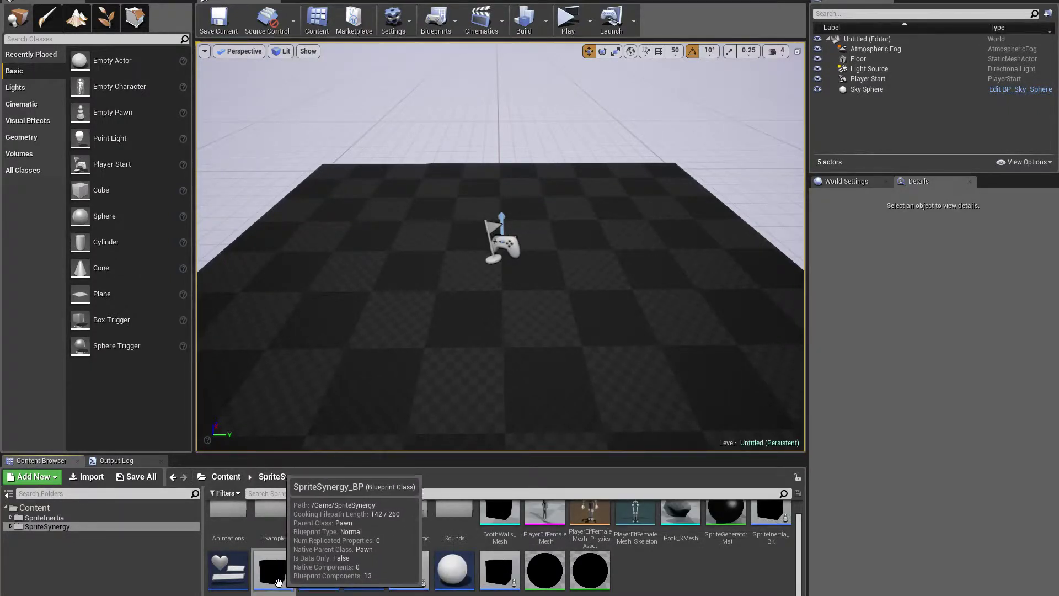
mouse_move(311, 564)
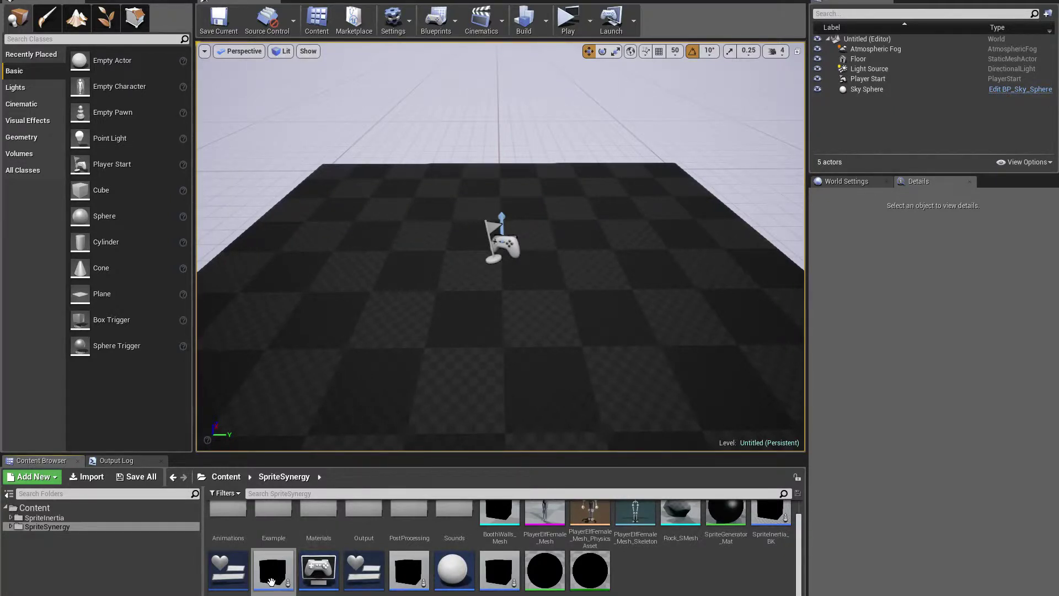
drag(271, 582, 433, 240)
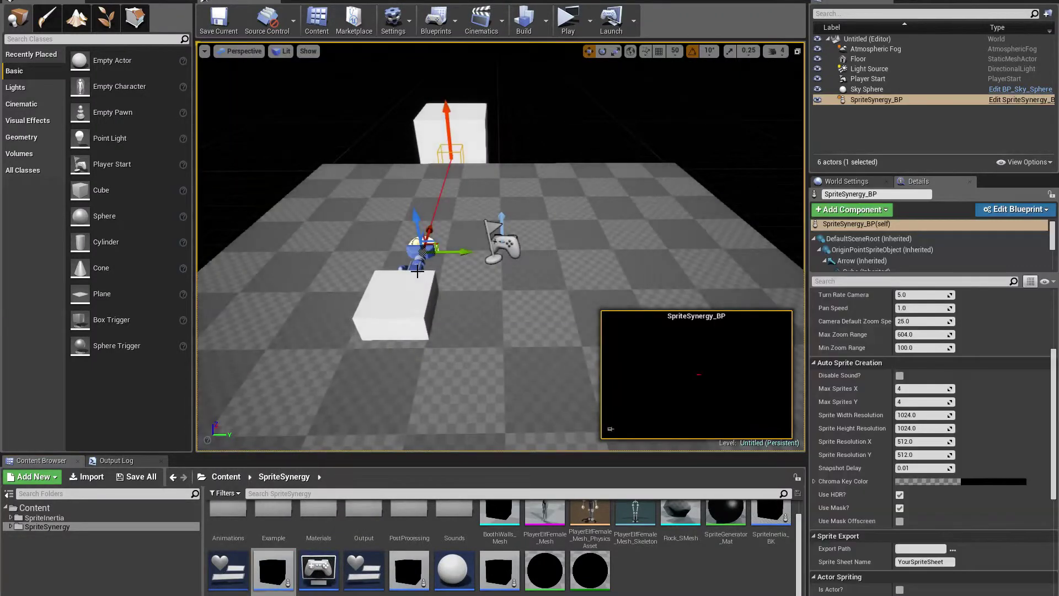
Run the level twice in the standalone game preview, show the World Settings in between, and dismiss the message log.
click(569, 20)
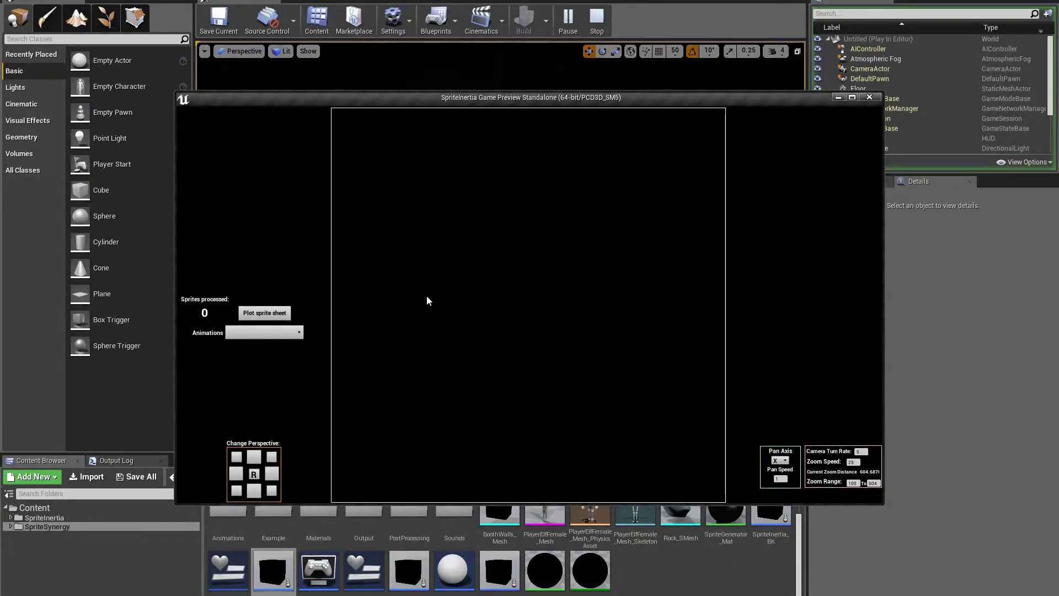
key(Escape)
click(847, 181)
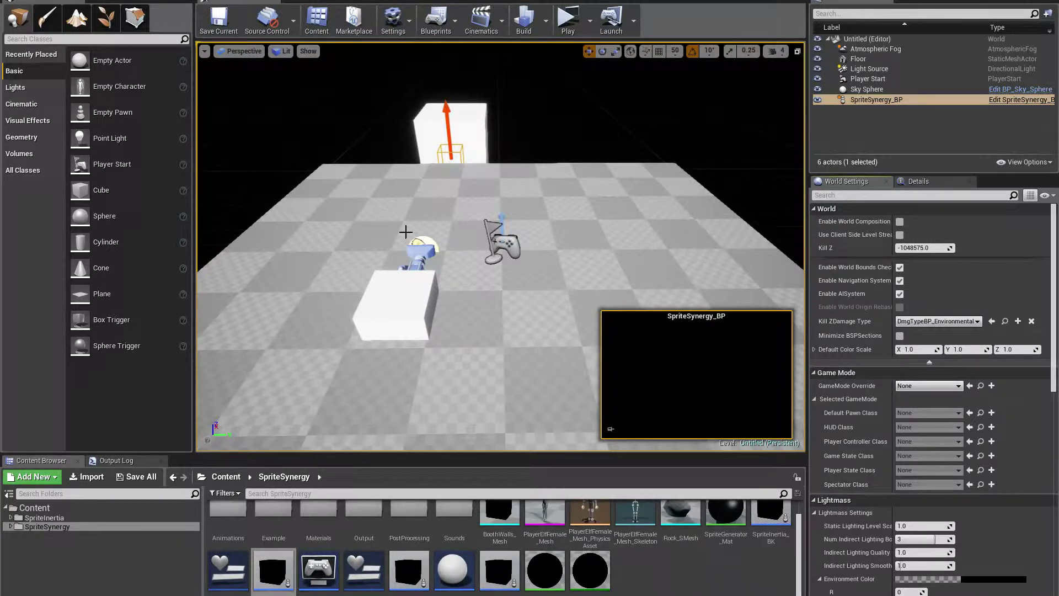
click(566, 28)
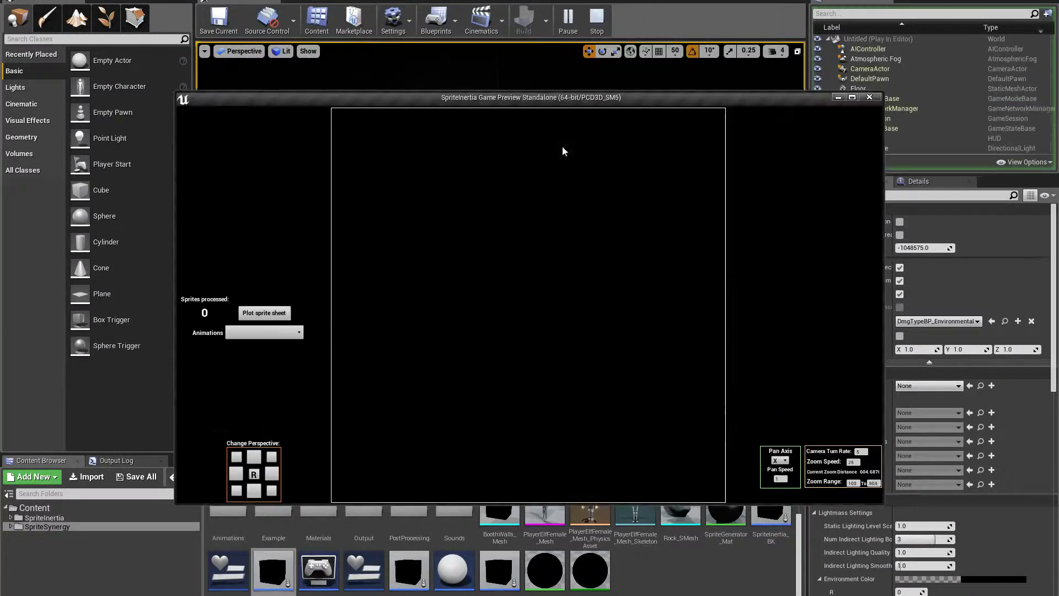
key(Escape)
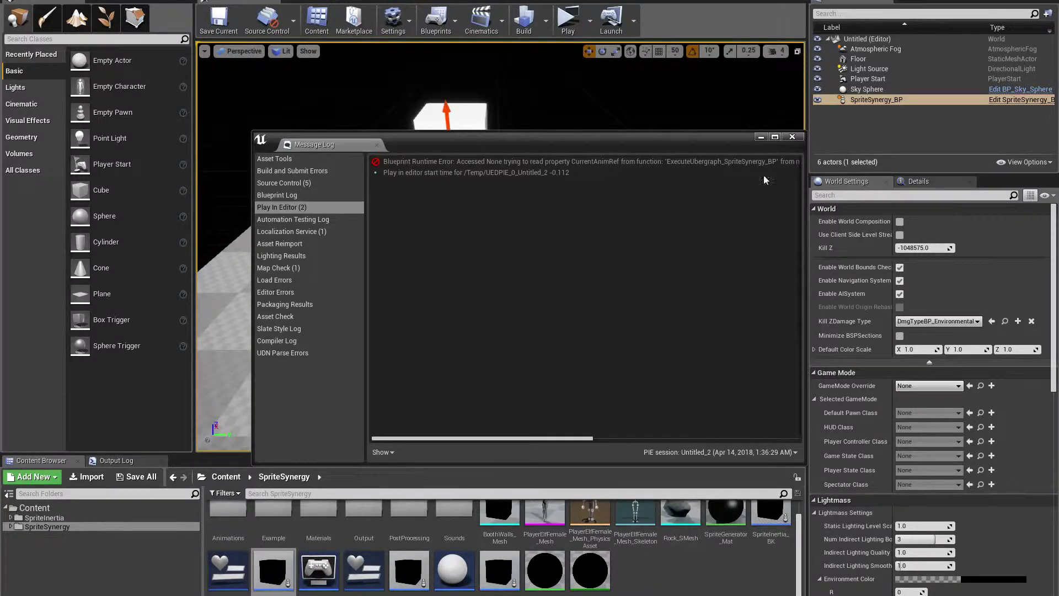
click(792, 137)
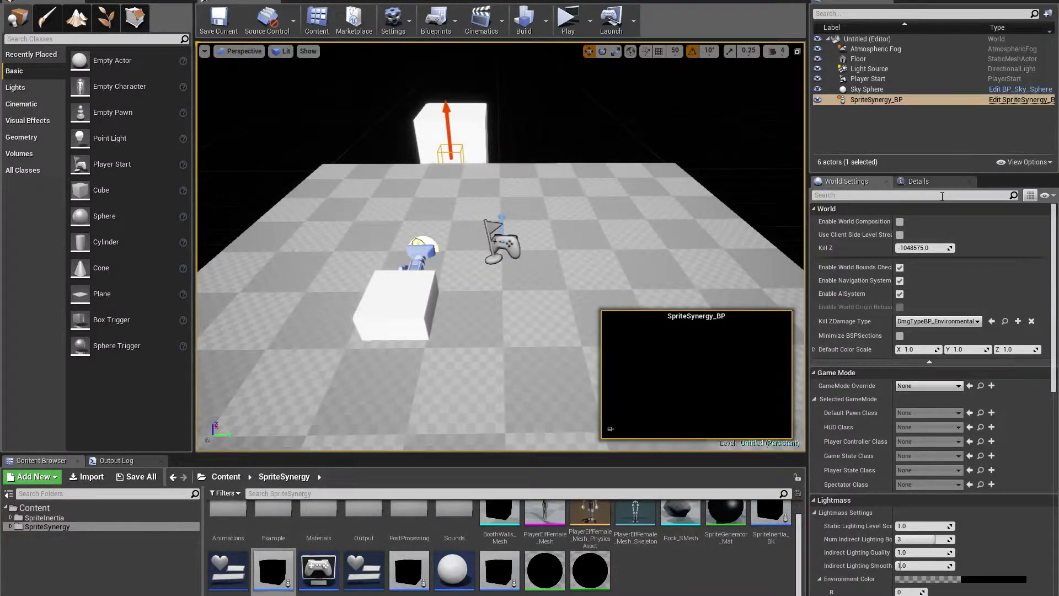
Show the details of SpriteSynergy_BP and run the standalone game preview once more, closing it again.
click(919, 181)
scroll(962, 337, down, 5)
scroll(962, 337, up, 3)
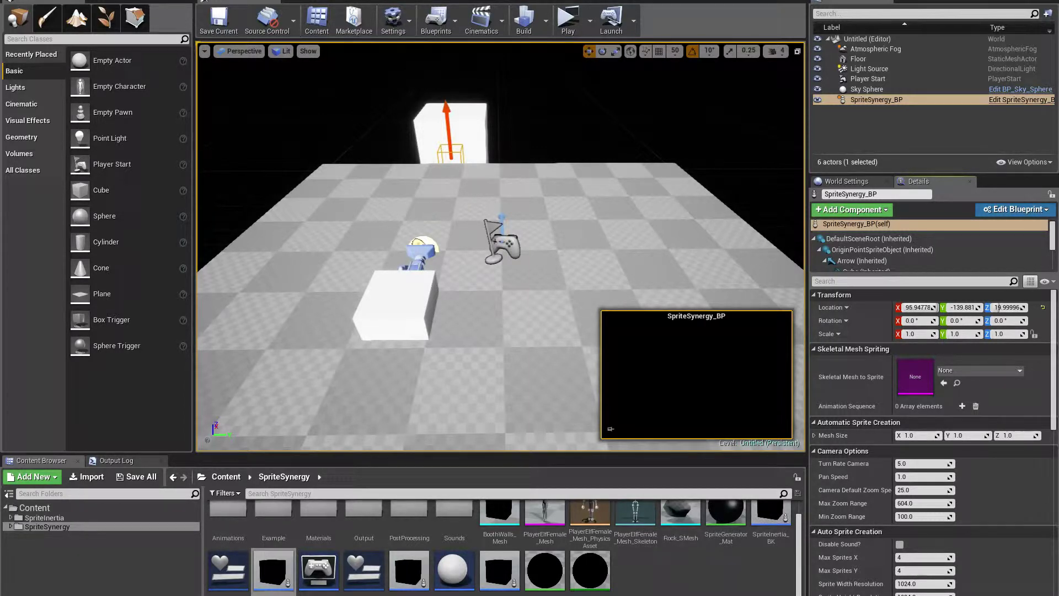
click(571, 32)
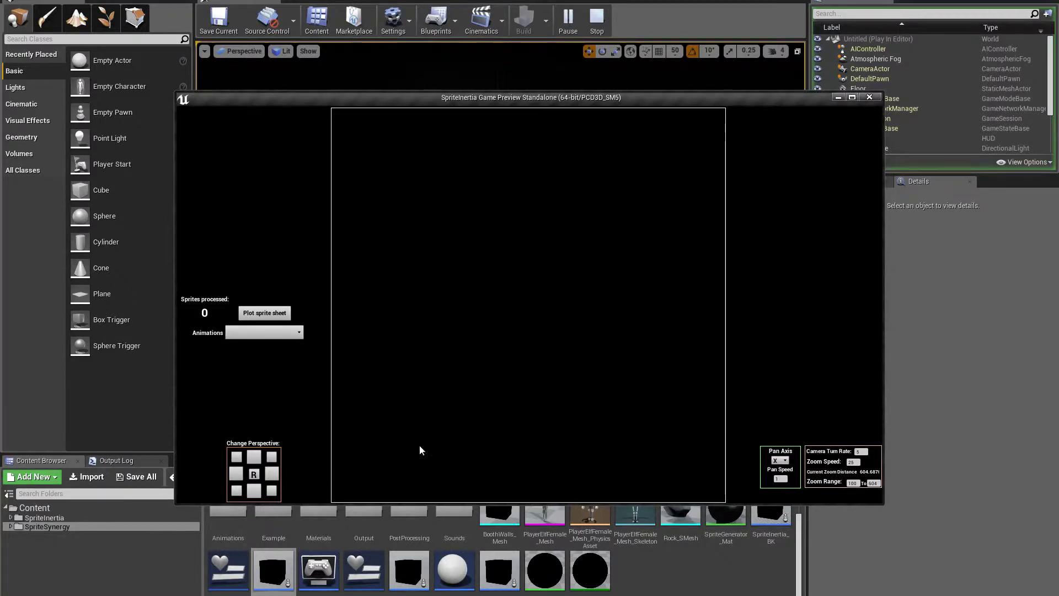
click(869, 97)
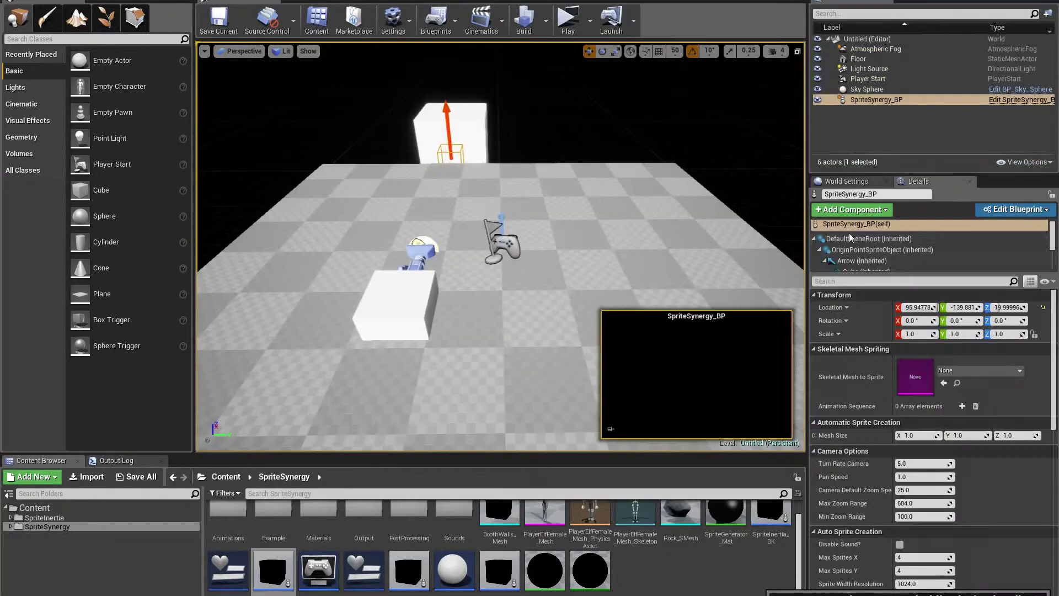
Set Yuno_Mesh as the Skeletal Mesh to Sprite of SpriteSynergy_BP.
scroll(867, 458, down, 4)
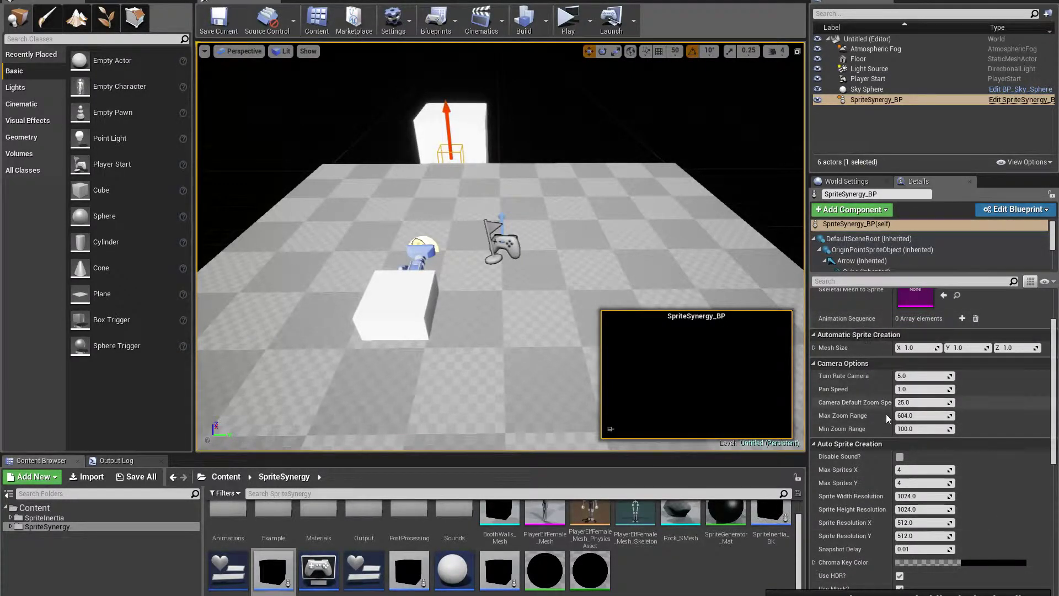
scroll(886, 415, down, 2)
scroll(847, 482, up, 5)
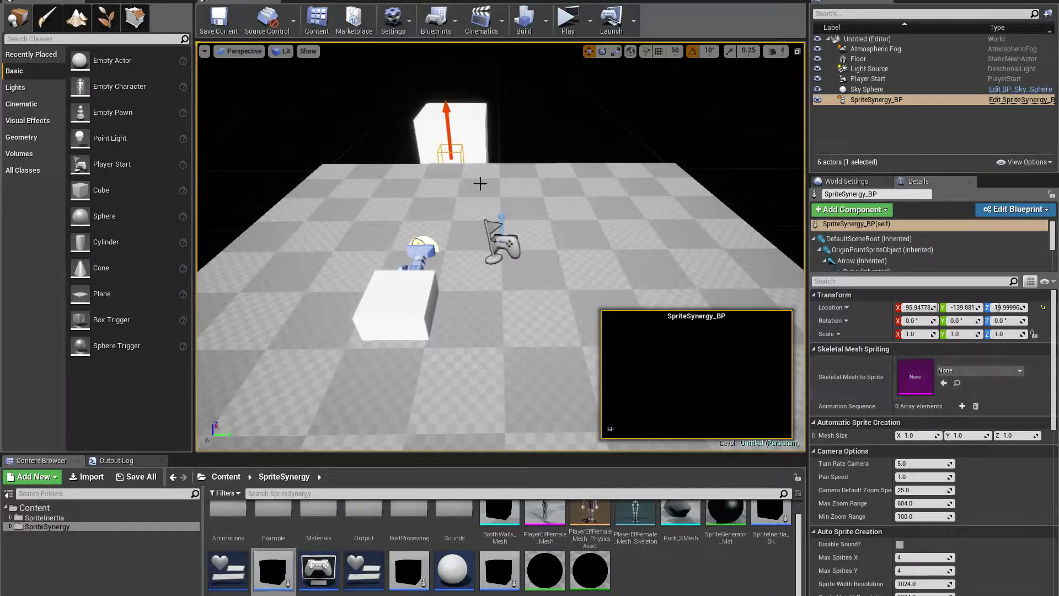
click(897, 100)
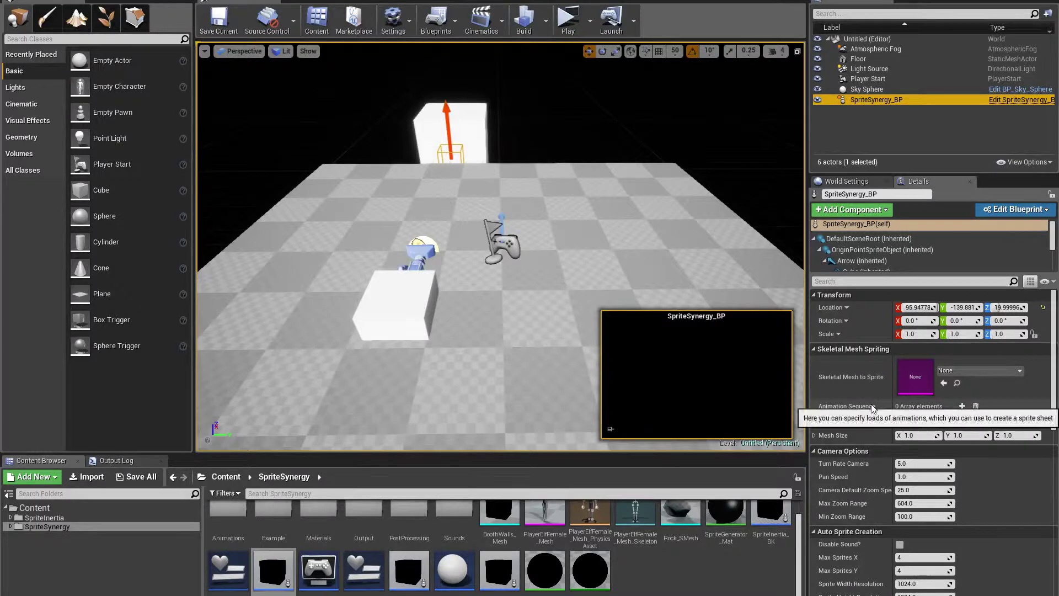
scroll(872, 404, down, 3)
scroll(865, 507, up, 5)
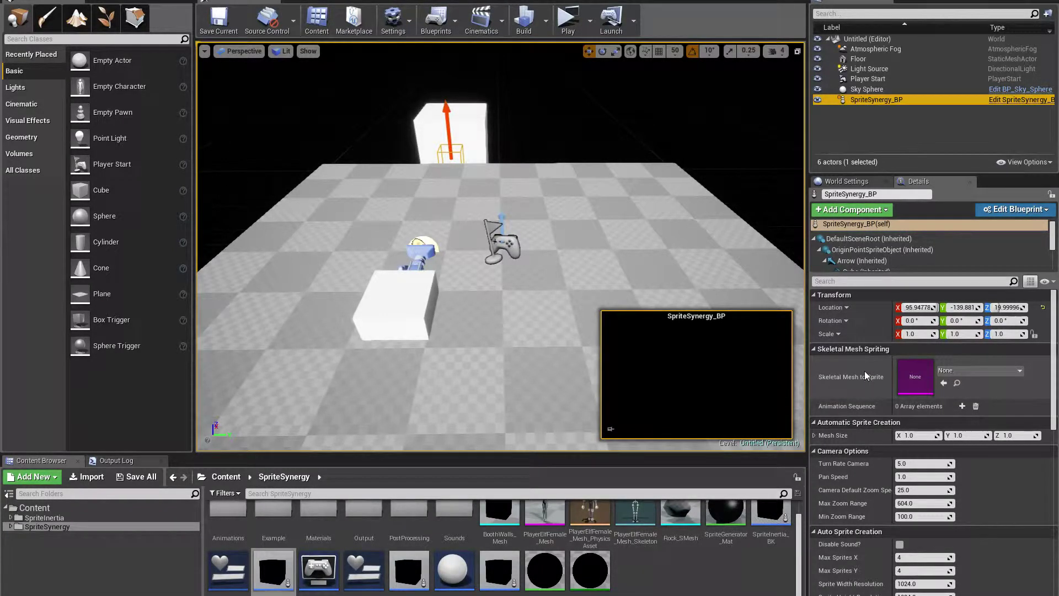
click(963, 370)
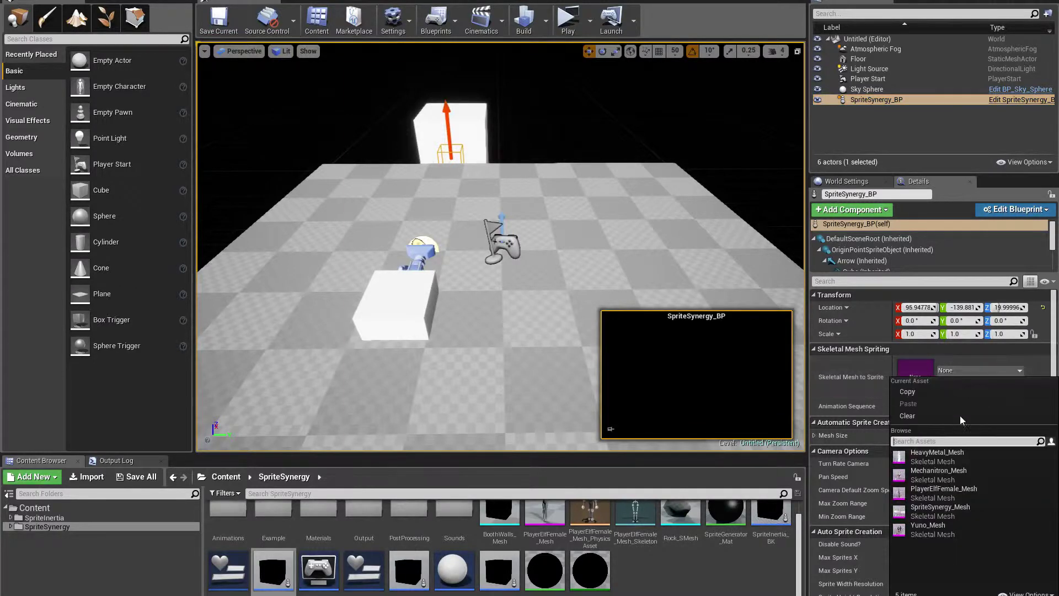
click(947, 530)
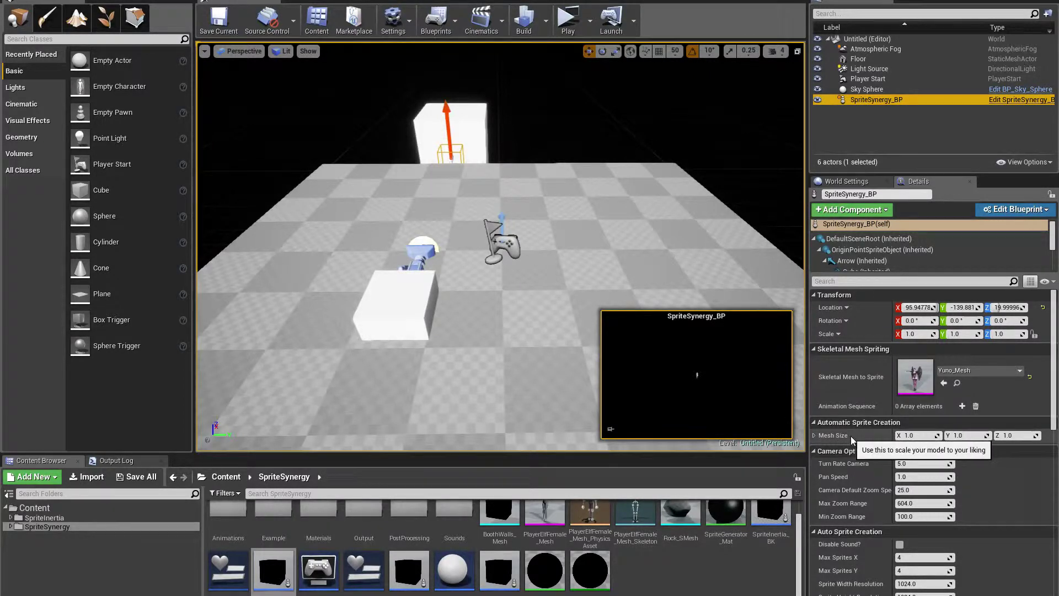
Try a Mesh Size of 2 on the X, Y and Z axes.
click(912, 436)
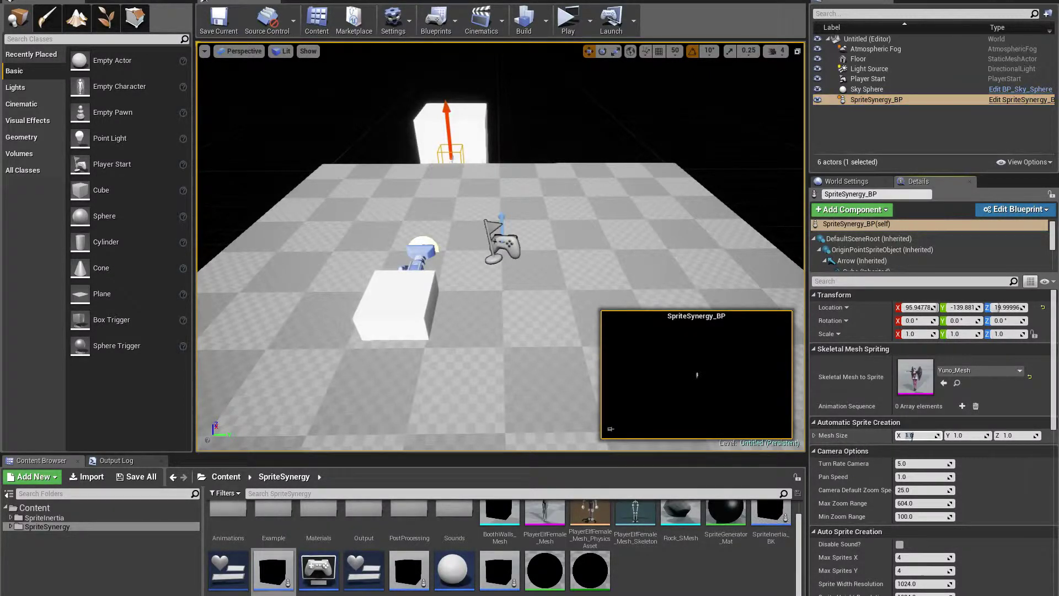
text(2)
click(963, 435)
text(2)
key(Return)
click(1015, 432)
text(2)
key(Return)
Try a larger Mesh Size of 6 on the X, Y and Z axes.
click(916, 436)
text(6)
click(980, 435)
text(6)
click(1006, 435)
text(6)
Set the Mesh Size of SpriteSynergy_BP to 8 on the X, Y and Z axes.
click(916, 435)
text(8)
click(960, 436)
text(8)
click(1007, 435)
text(8)
key(Return)
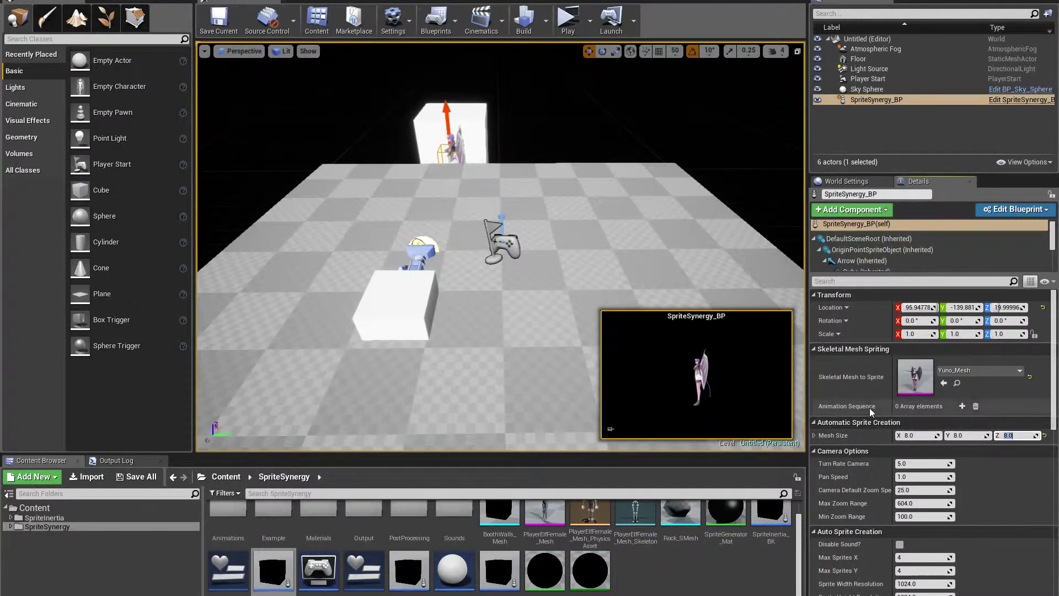
Add two elements to the Animation Sequence array and set element 0 to NeriSitSleepLoop_Anim.
mouse_move(856, 412)
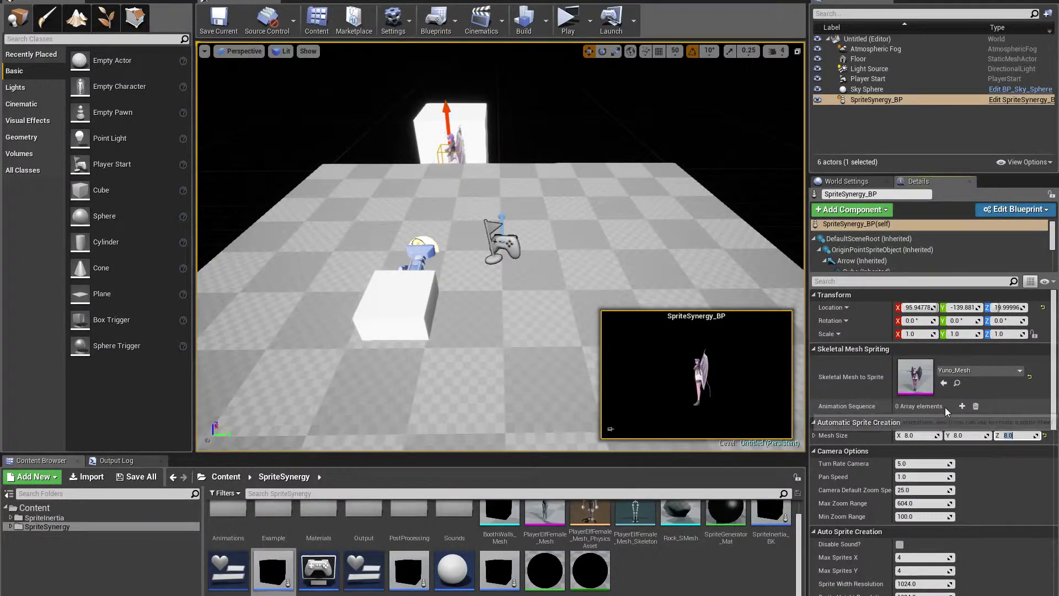
click(961, 406)
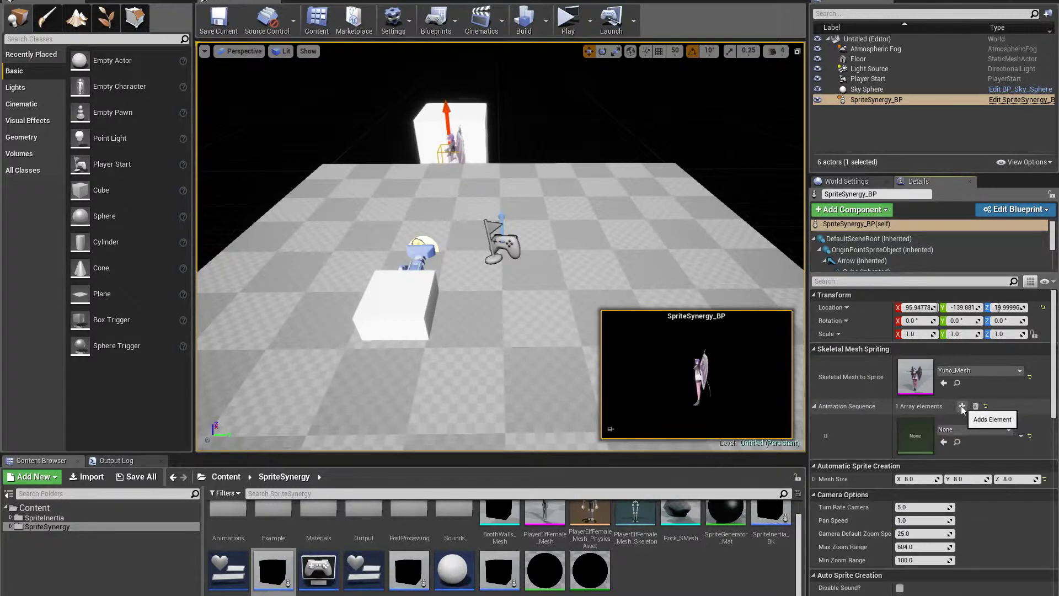
click(961, 406)
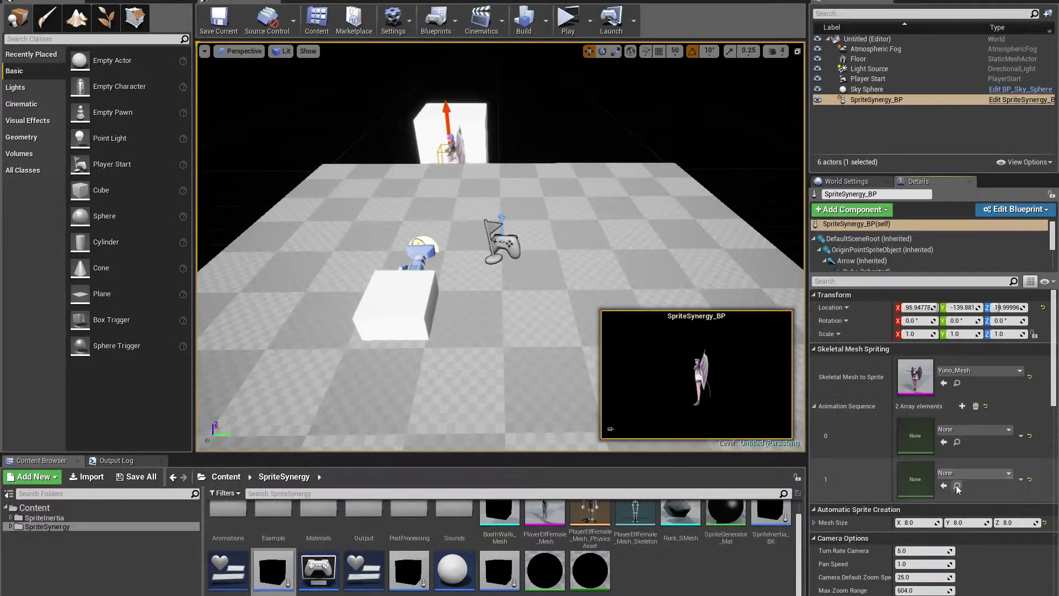
click(958, 431)
scroll(953, 326, down, 8)
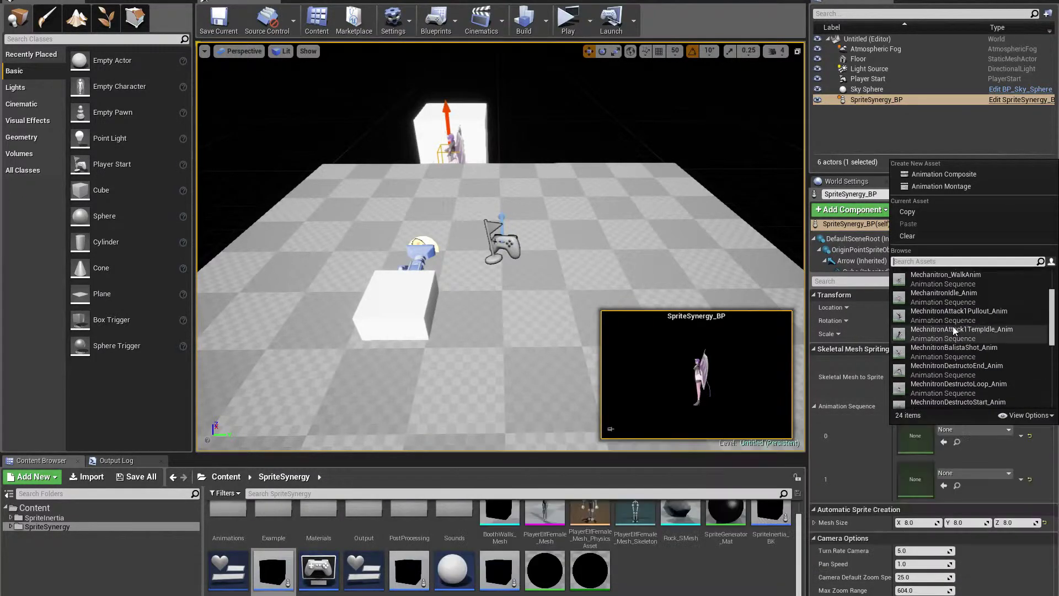
scroll(962, 364, up, 3)
click(971, 340)
Set element 1 of the Animation Sequence array to NeriBallsKick_Anim.
click(942, 474)
scroll(982, 389, down, 8)
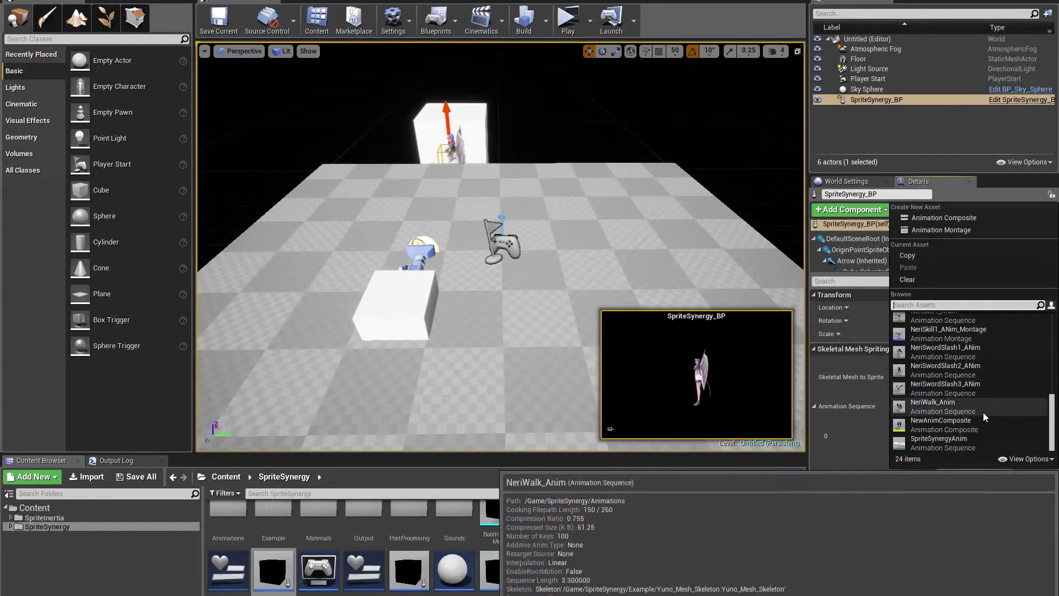
scroll(983, 412, up, 2)
scroll(983, 410, up, 2)
click(965, 388)
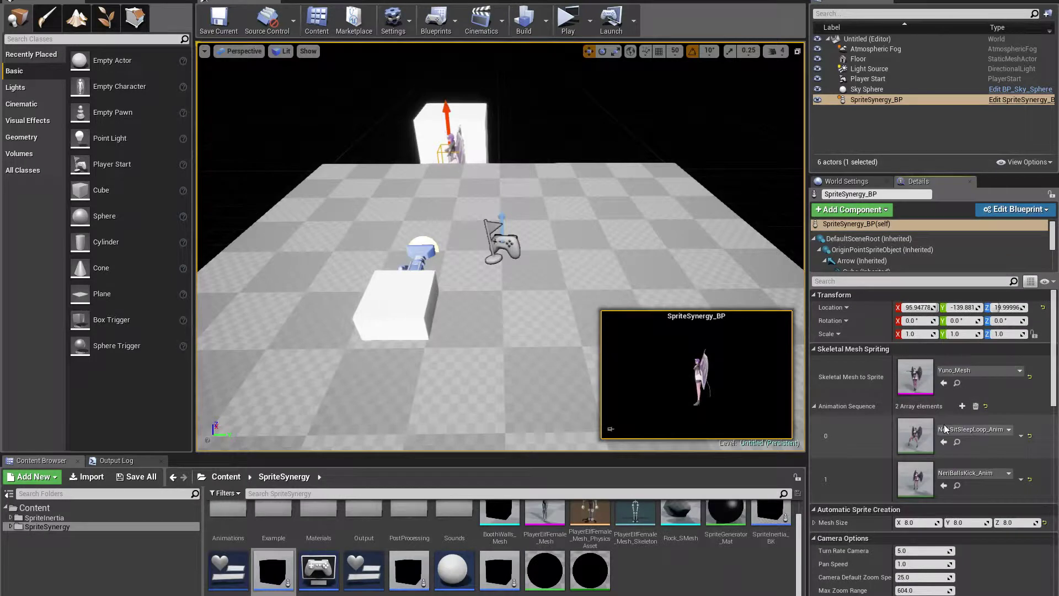
Examine the Camera Options of SpriteSynergy_BP, widening the property name column so the full setting names can be read.
scroll(1030, 396, down, 4)
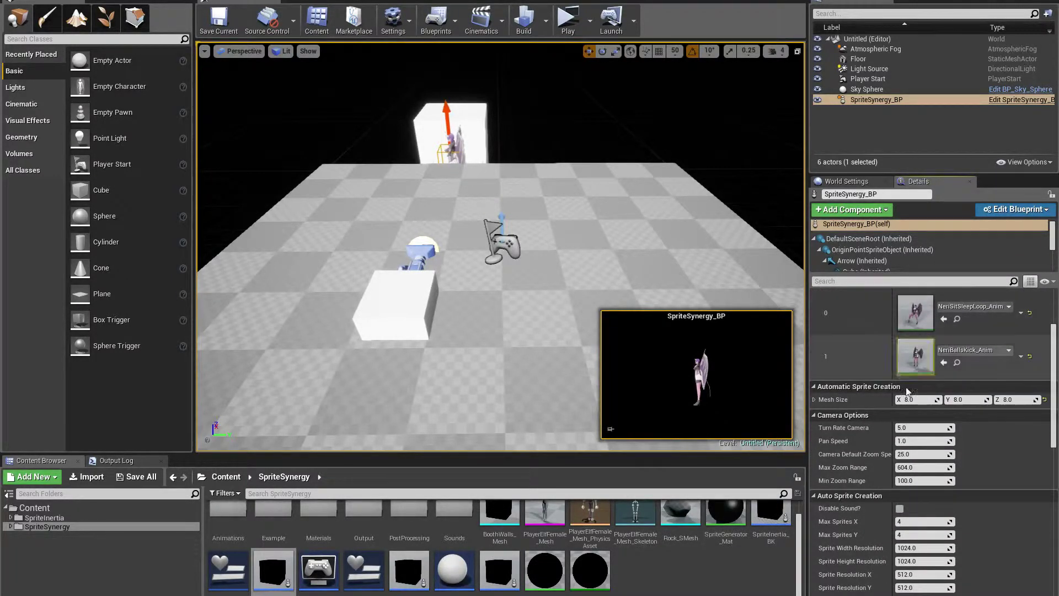
scroll(909, 389, down, 1)
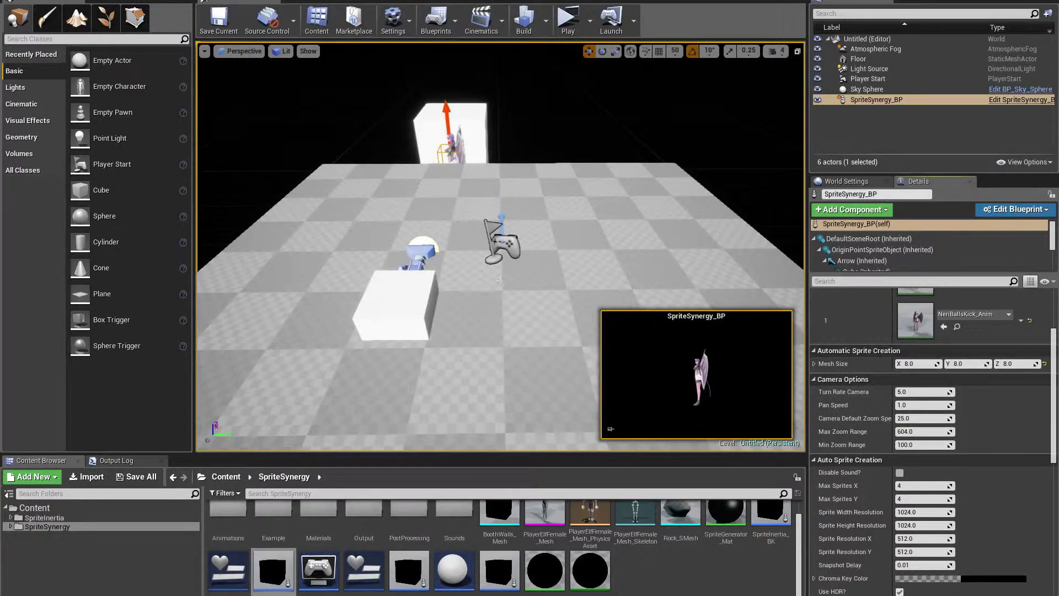
drag(893, 423, 921, 423)
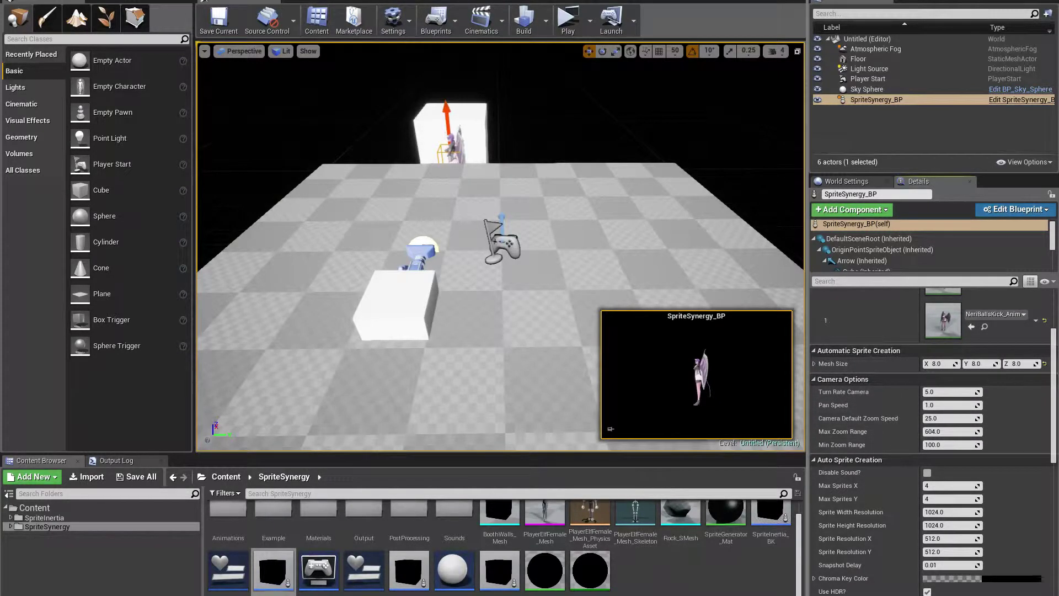
scroll(879, 413, down, 1)
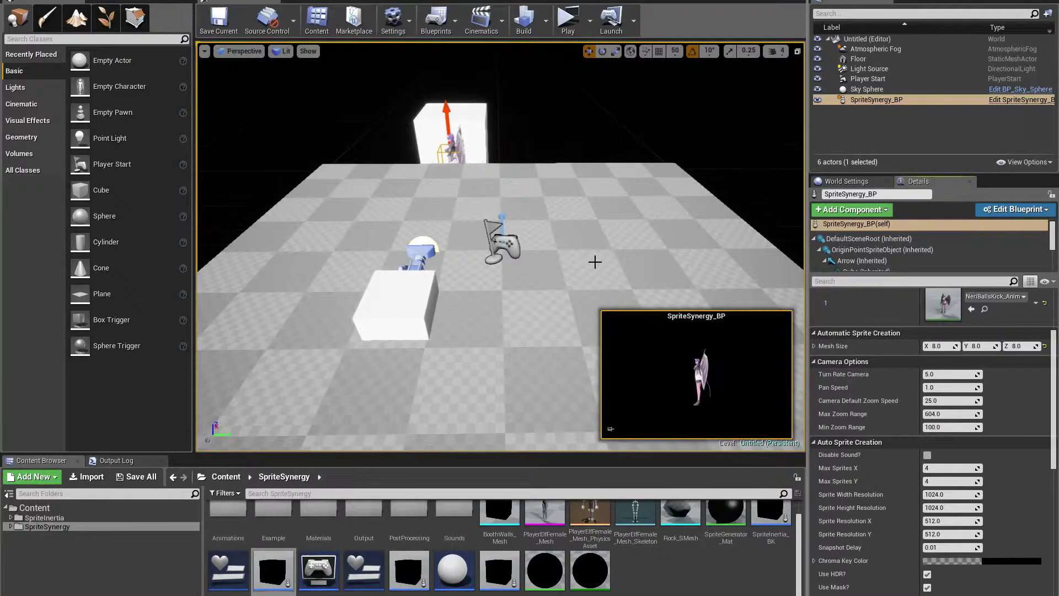
scroll(877, 396, down, 2)
scroll(883, 393, down, 3)
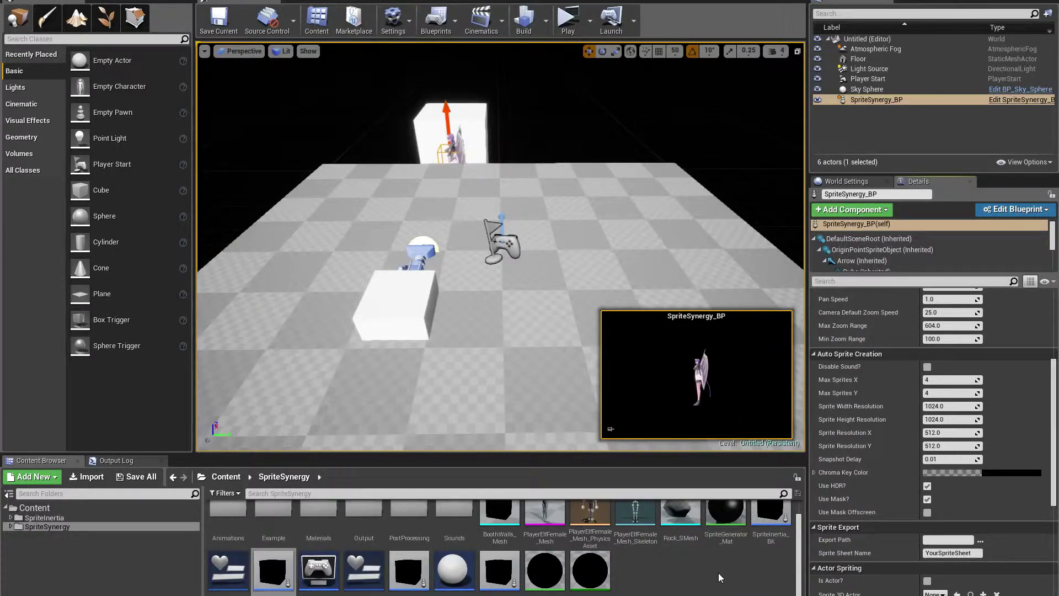
Enable Disable Sound, switch it back off, and examine the remaining Auto Sprite Creation settings.
click(928, 368)
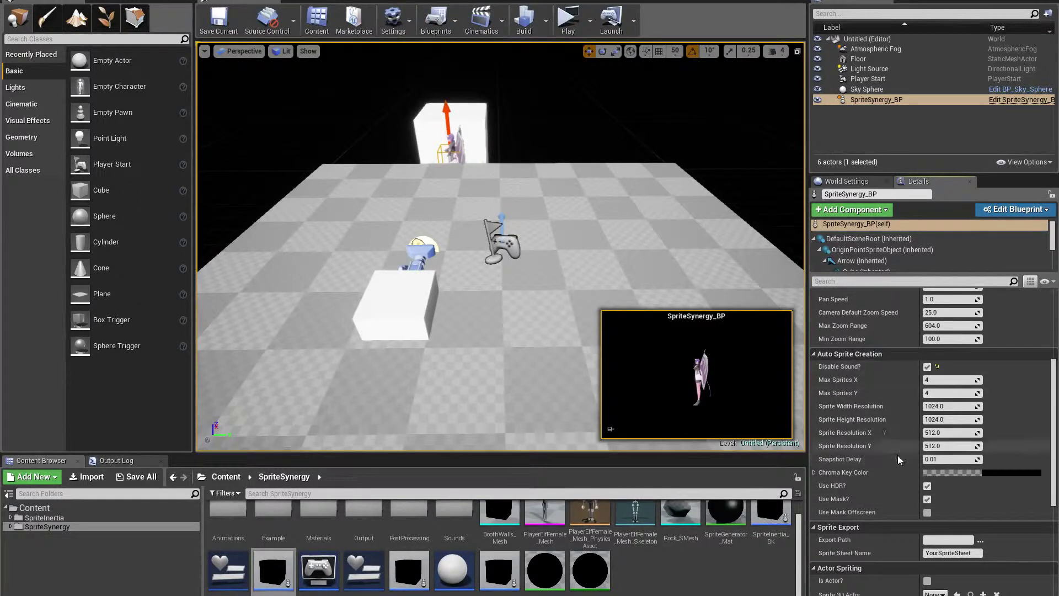
click(928, 366)
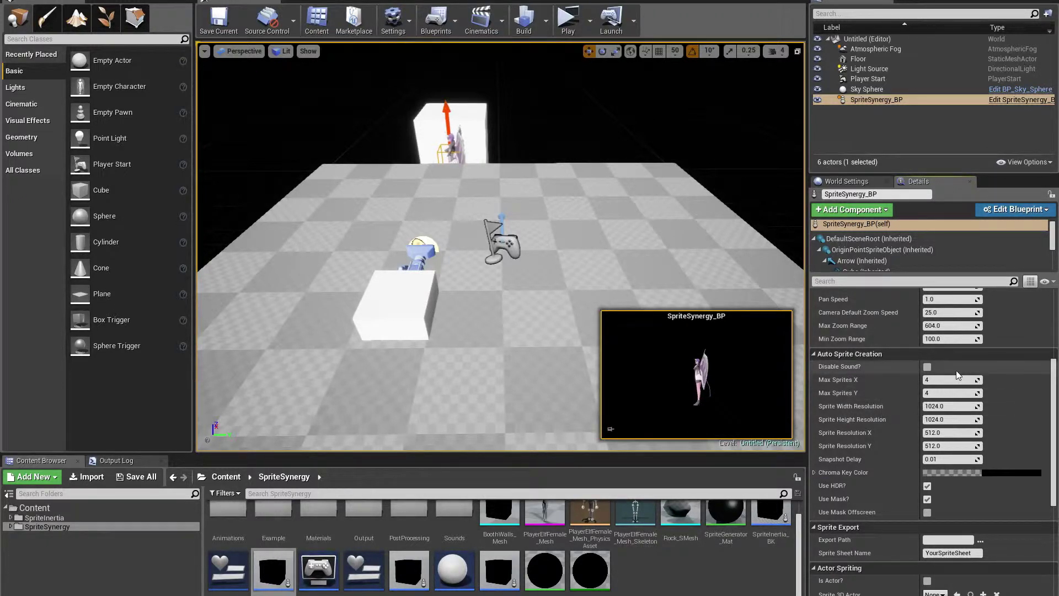
scroll(1014, 389, down, 2)
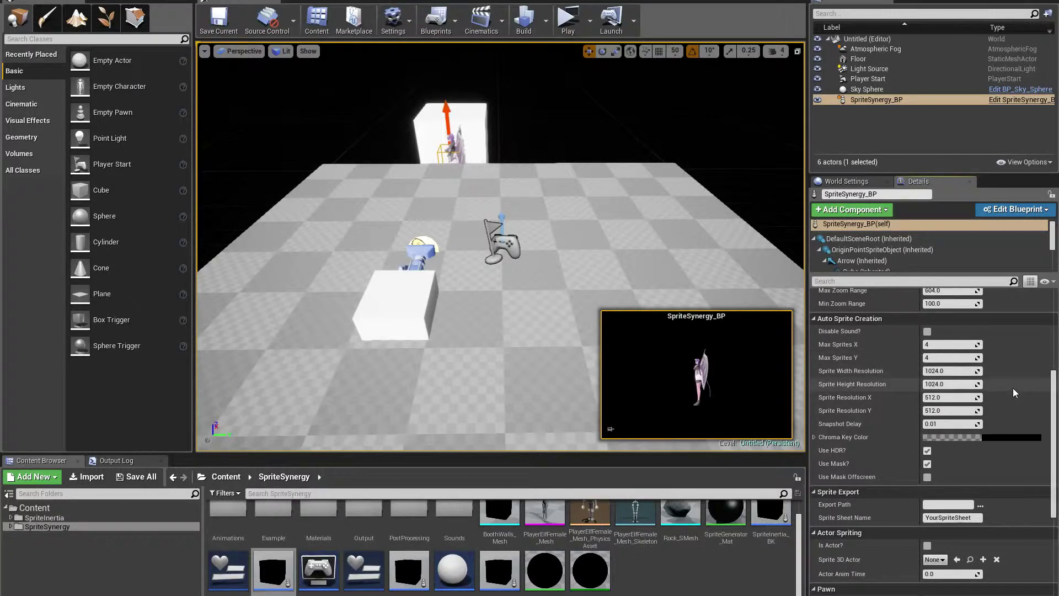
scroll(1015, 375, up, 1)
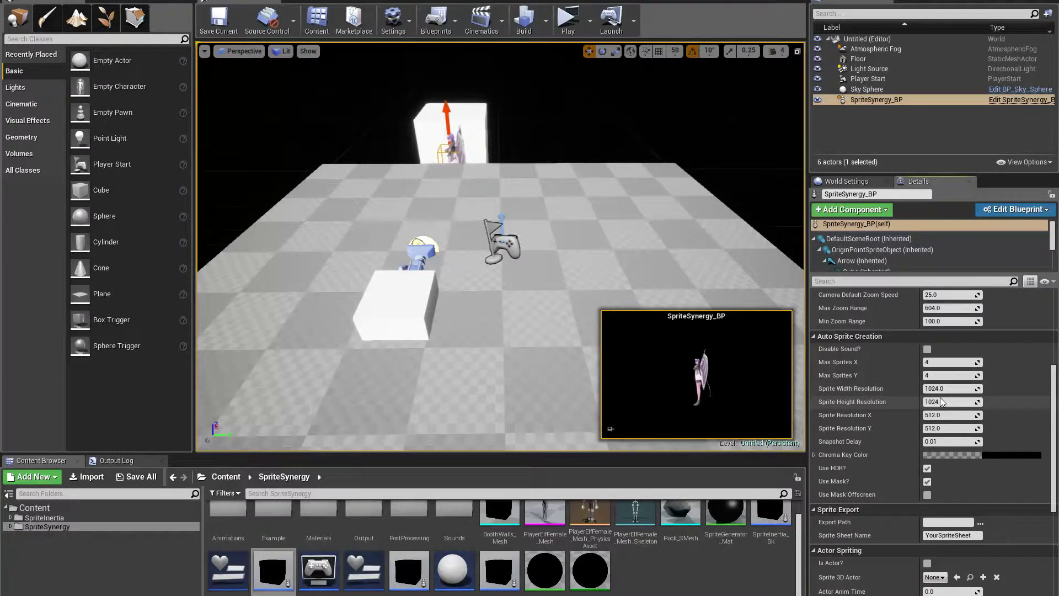
Examine the sprite count, resolution and Snapshot Delay settings under Auto Sprite Creation.
scroll(952, 383, down, 1)
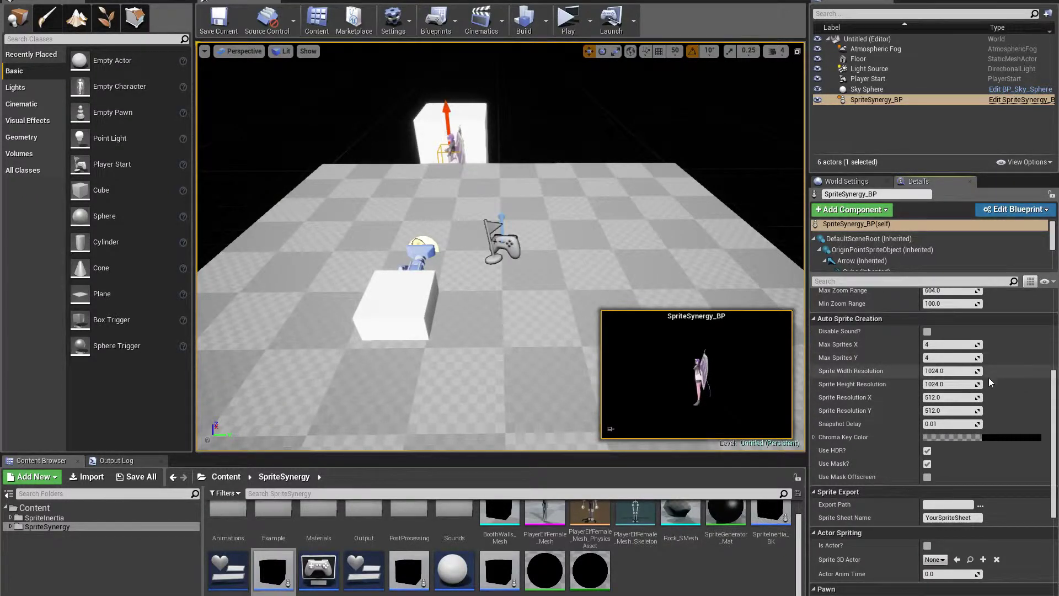
scroll(996, 365, down, 1)
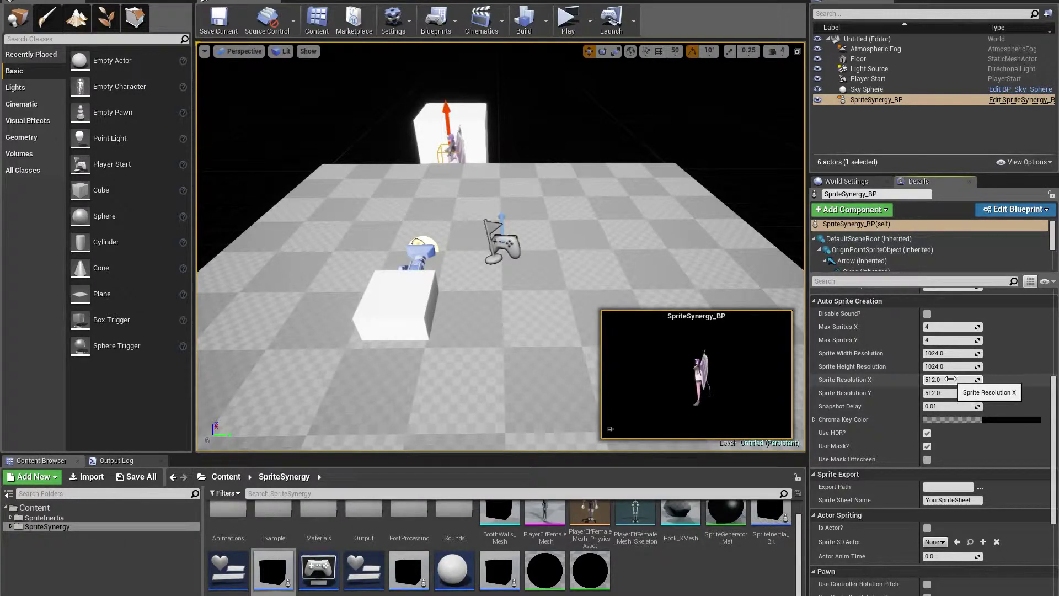
scroll(949, 381, down, 1)
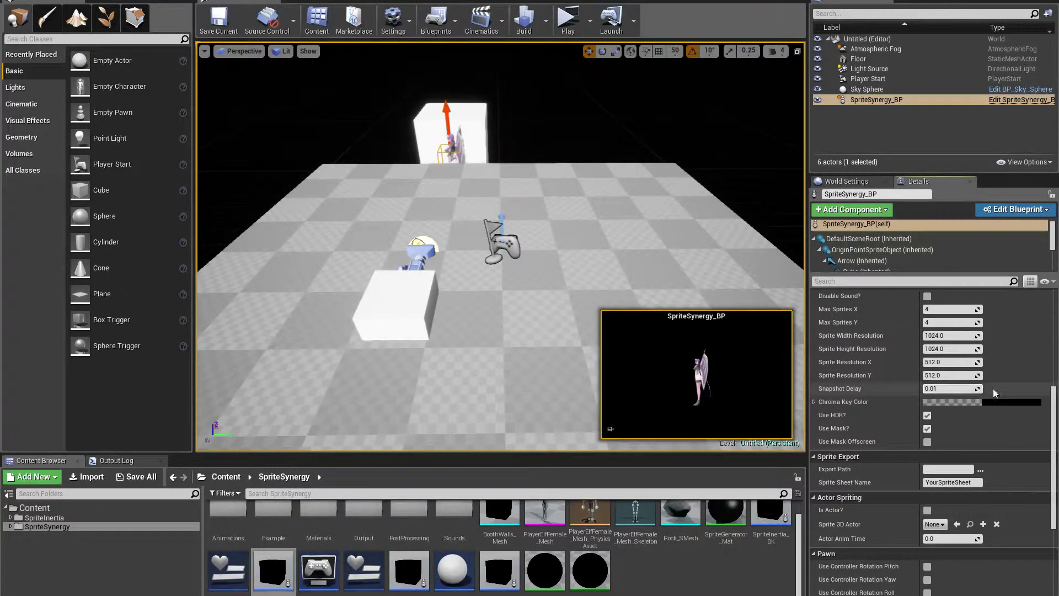
click(952, 388)
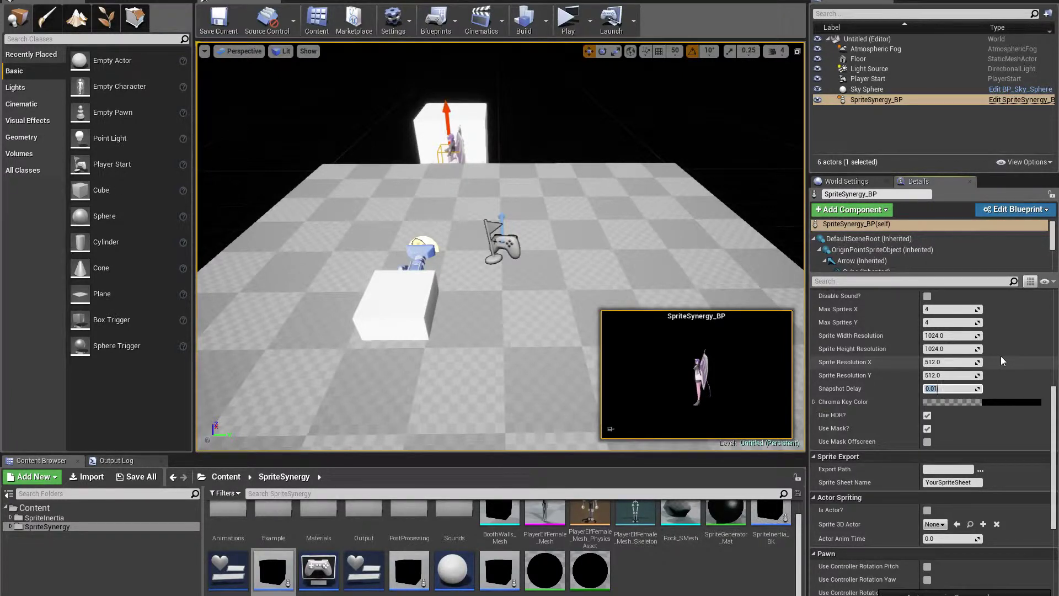
click(869, 582)
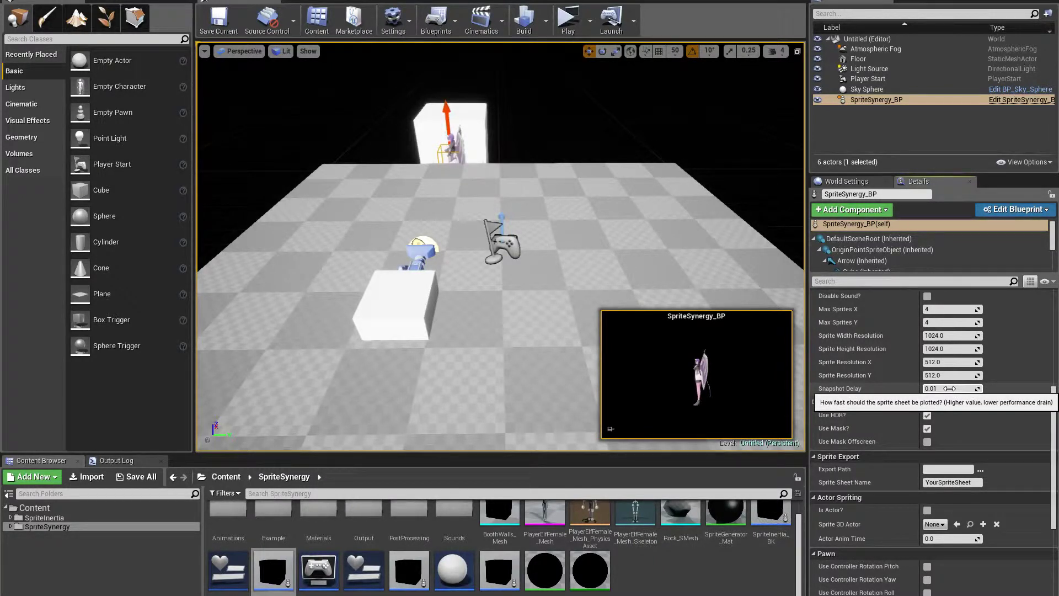
Try a fully bright green as the Chroma Key Color and discard the change.
scroll(988, 417, down, 3)
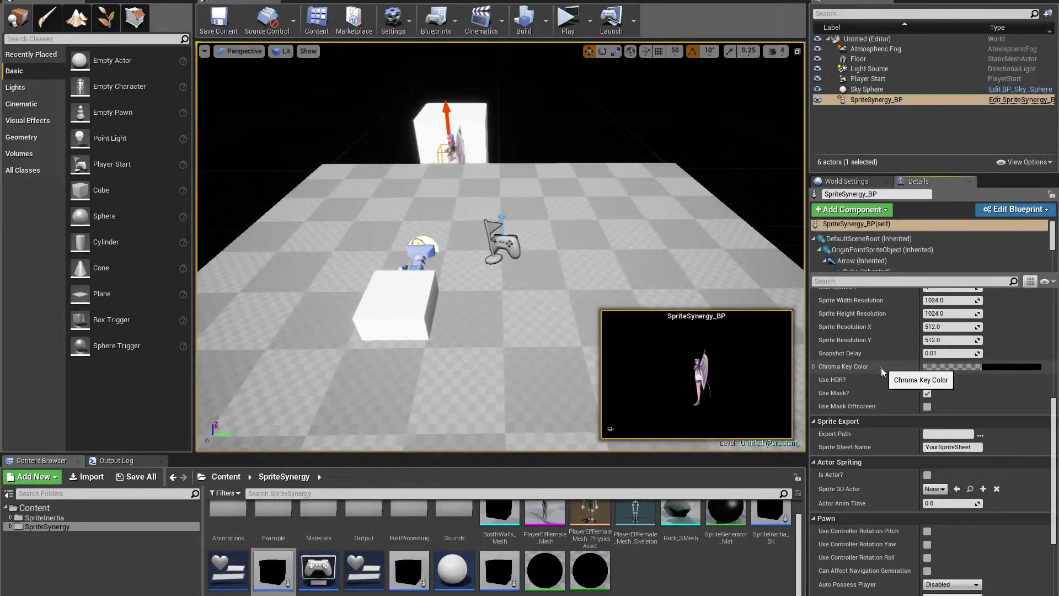
click(991, 368)
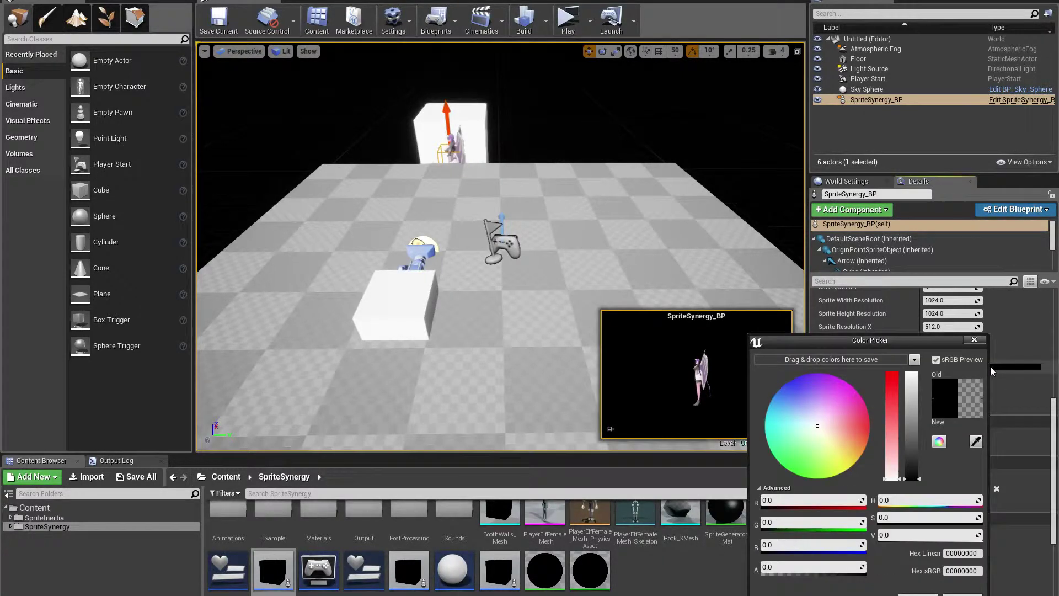
drag(831, 428, 795, 475)
drag(912, 478, 911, 375)
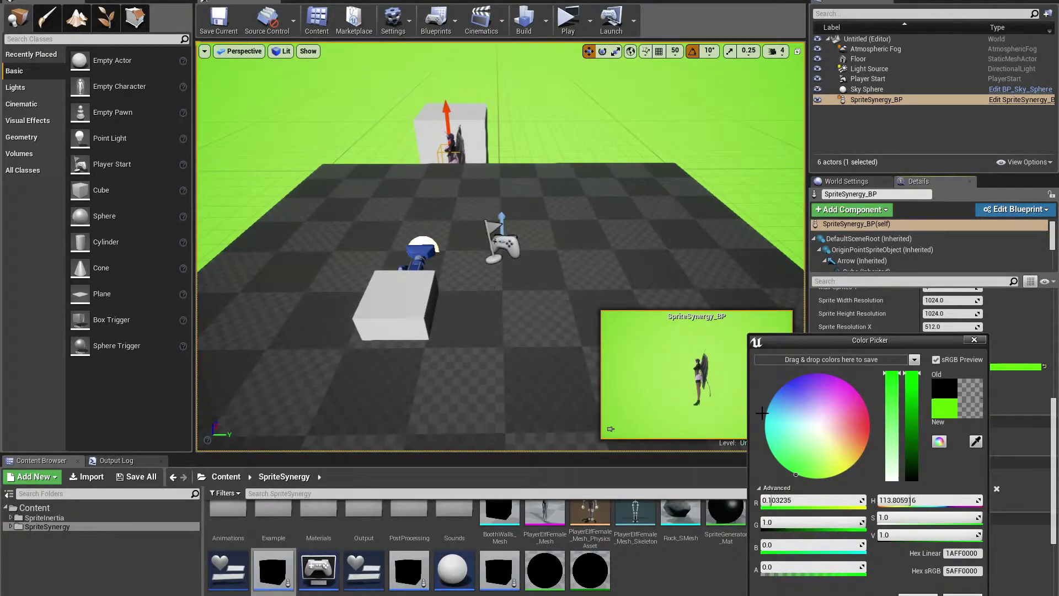
key(Escape)
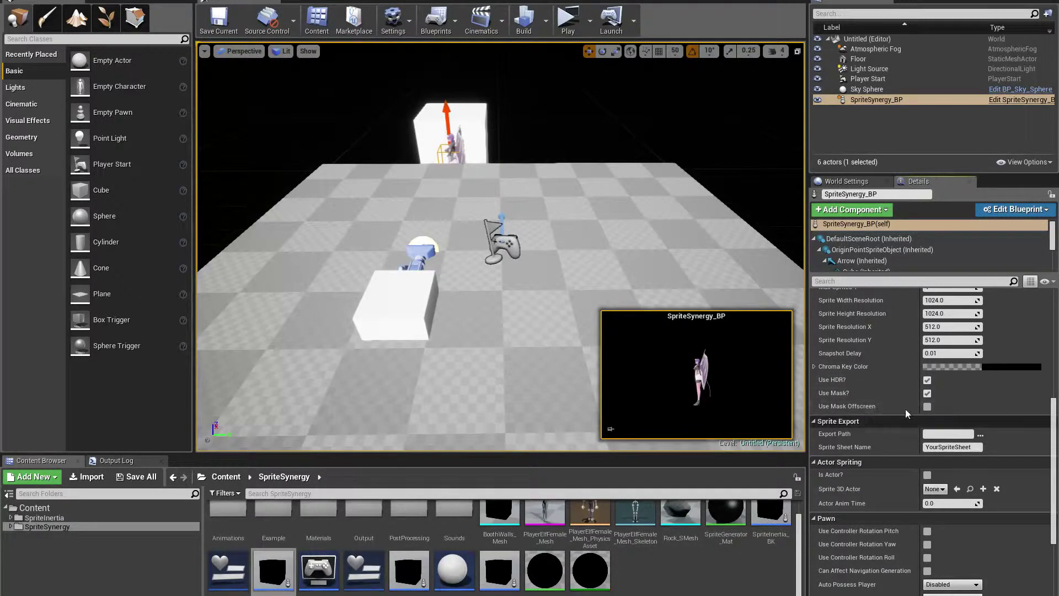
Turn off Use HDR and set the Export Path to the folder G:/DarkGodsLair/Test.
click(928, 380)
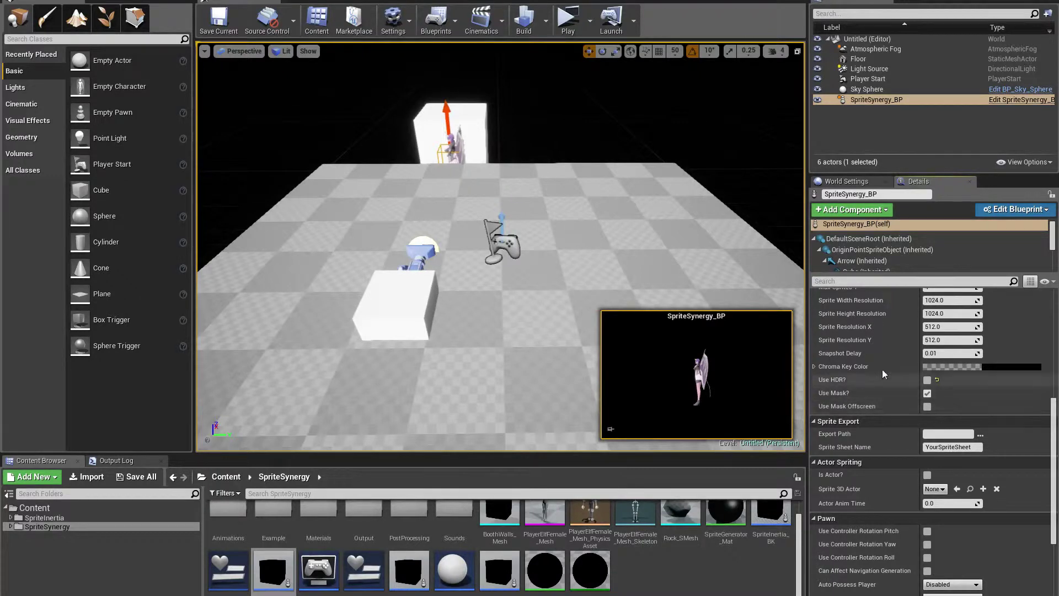
scroll(985, 382, down, 1)
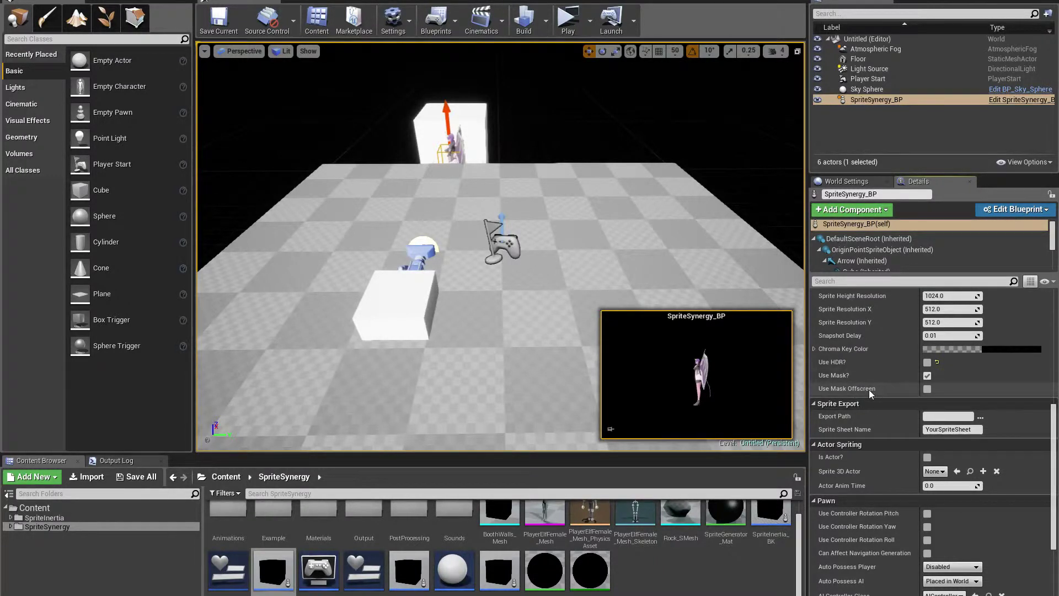
scroll(871, 387, down, 2)
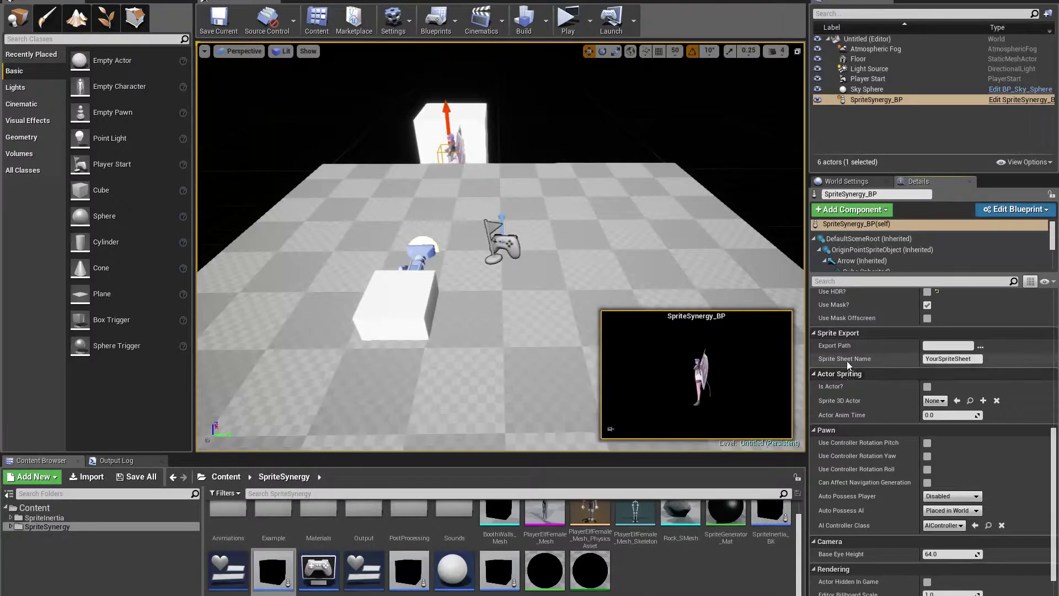
scroll(847, 364, up, 2)
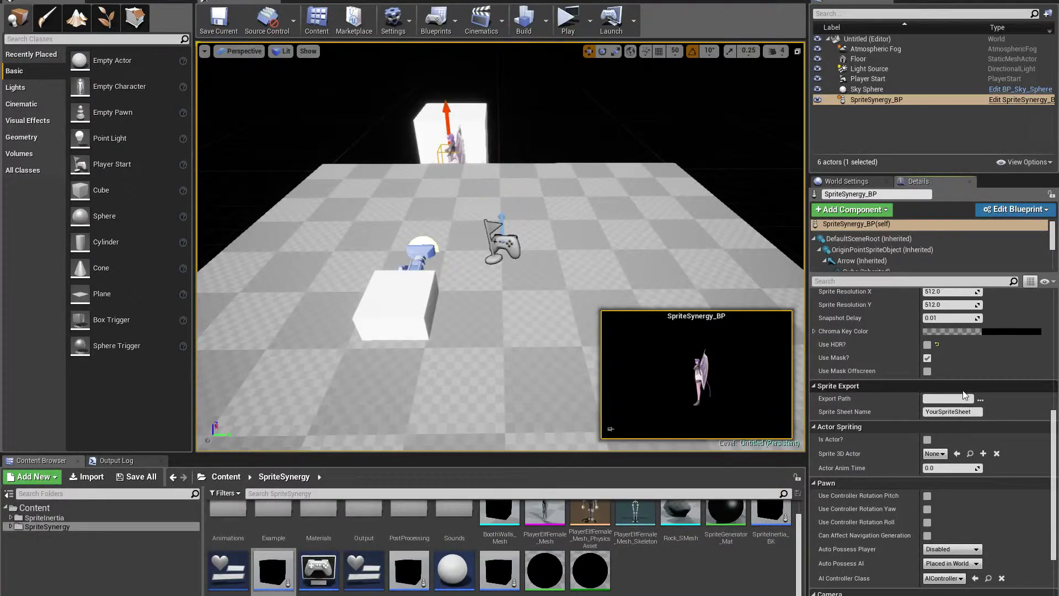
click(980, 400)
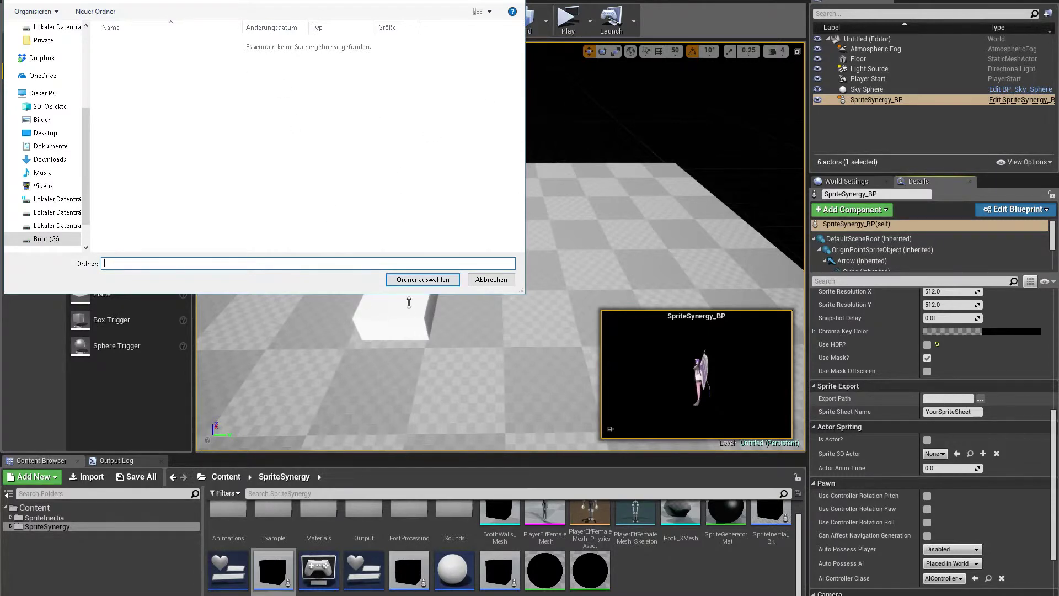
click(436, 280)
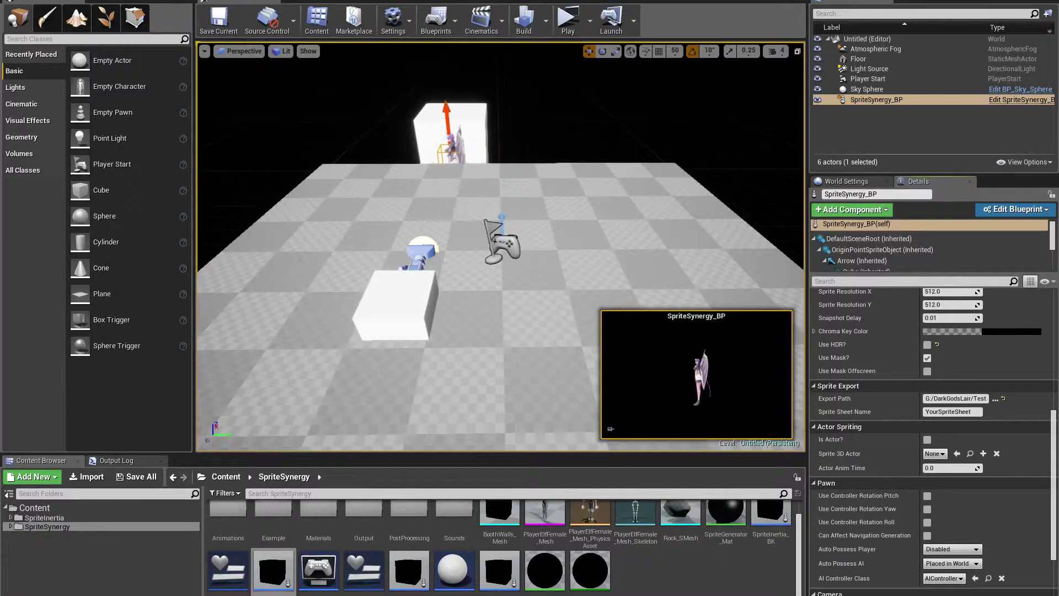
Examine the Sprite Sheet Name and Actor Spriting settings, browsing the actor classes offered for Sprite 3D Actor.
click(974, 412)
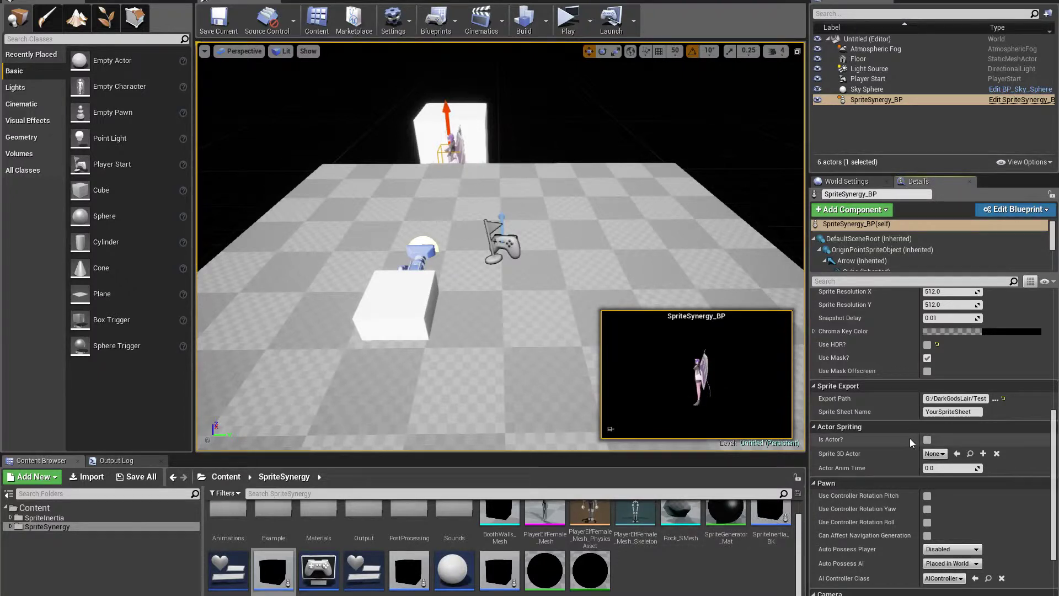
click(928, 440)
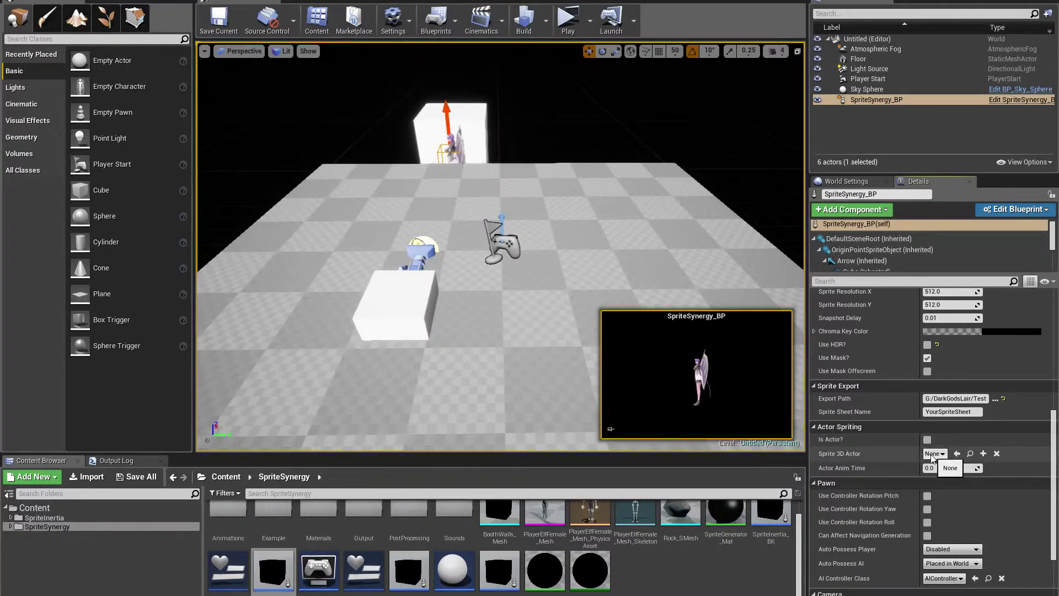
click(933, 454)
scroll(997, 277, down, 4)
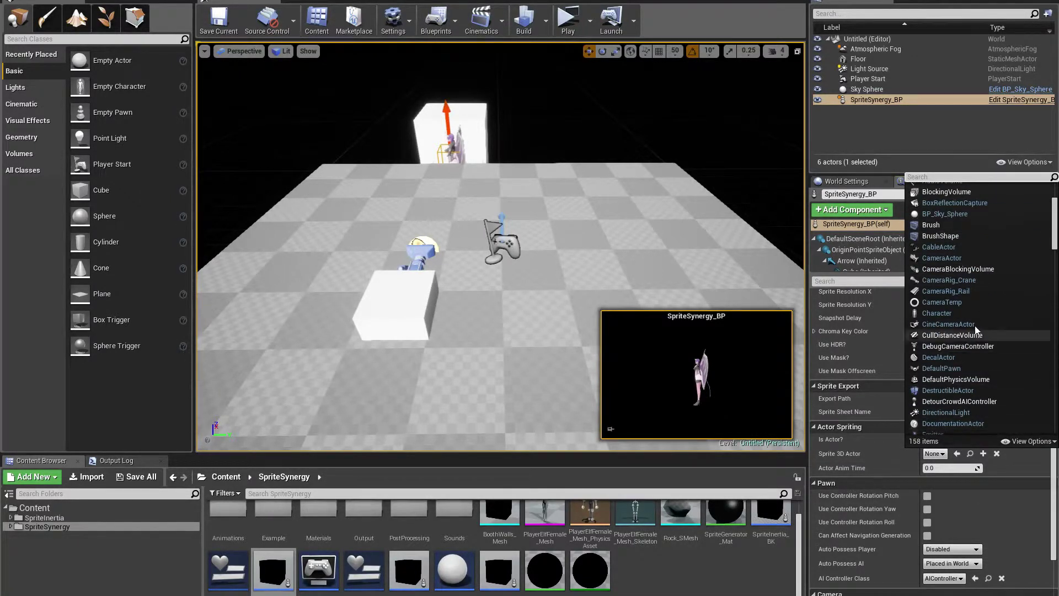
scroll(957, 283, down, 7)
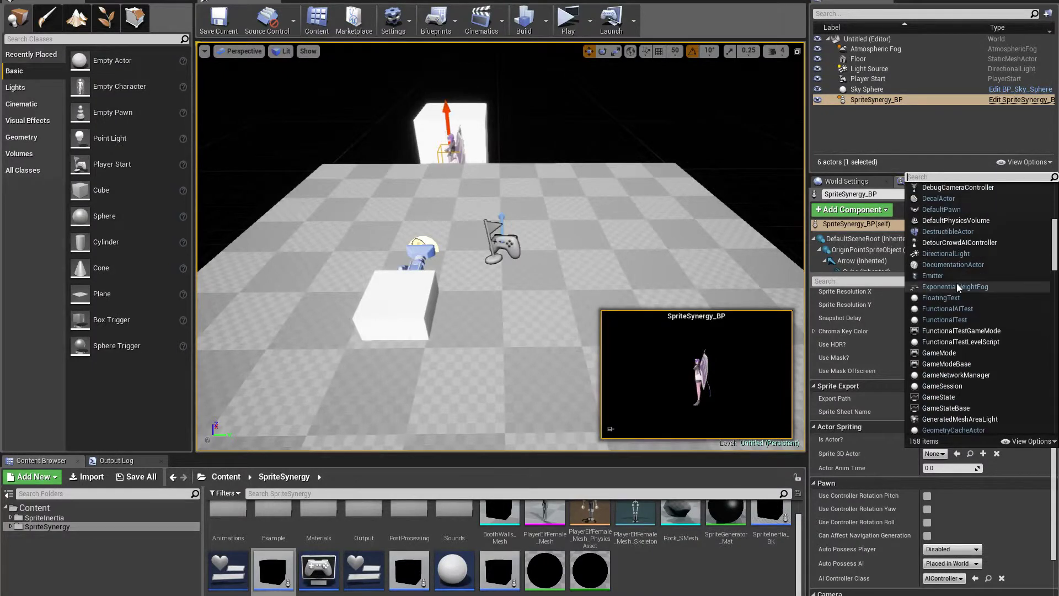
click(934, 454)
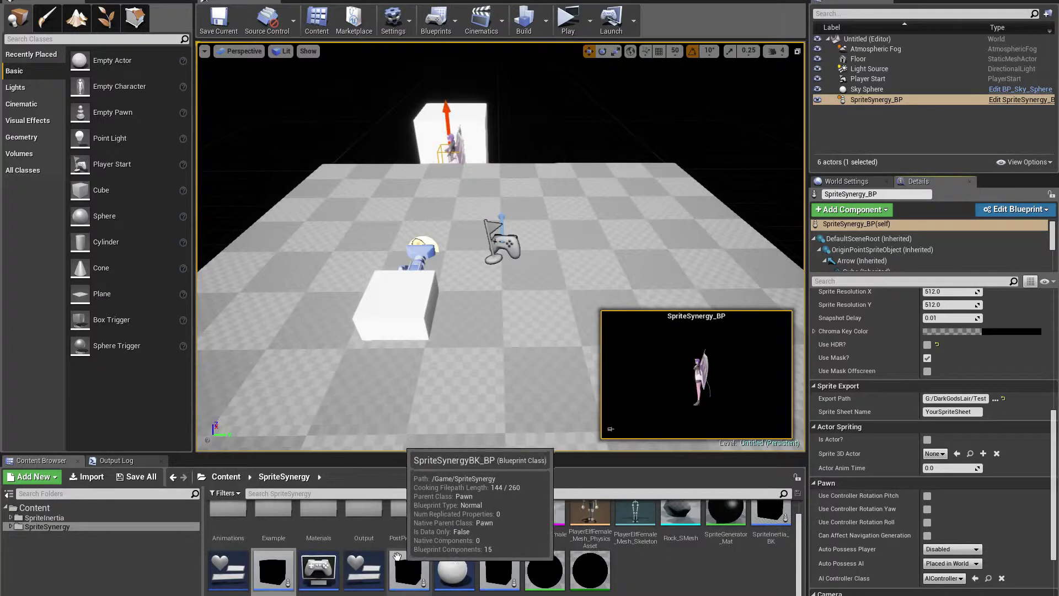
Search the SpriteSynergy folder for "place" and open the JustAPlaceholder blueprint.
click(279, 494)
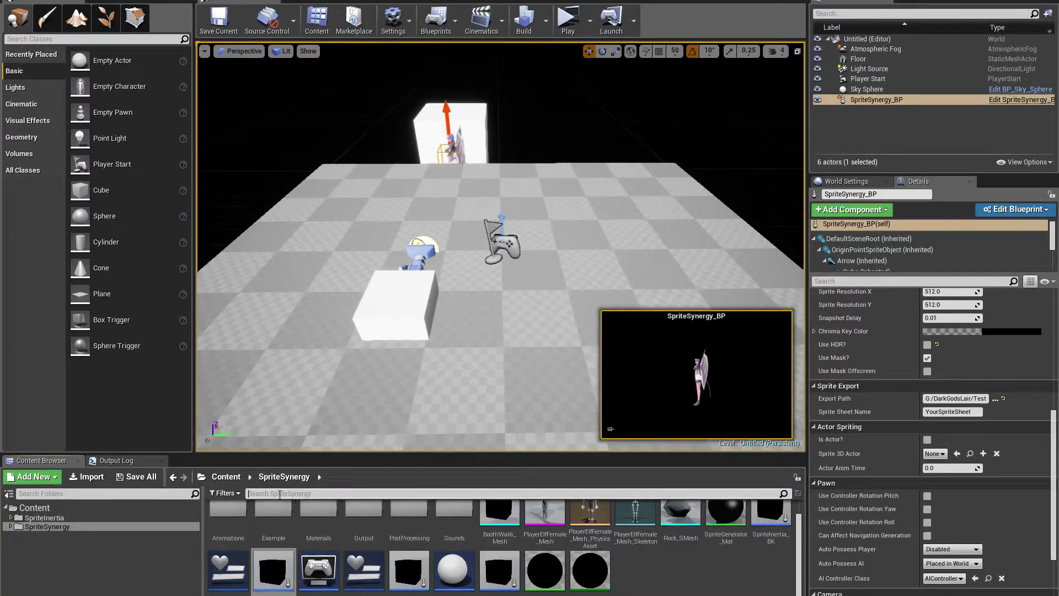
text(playe)
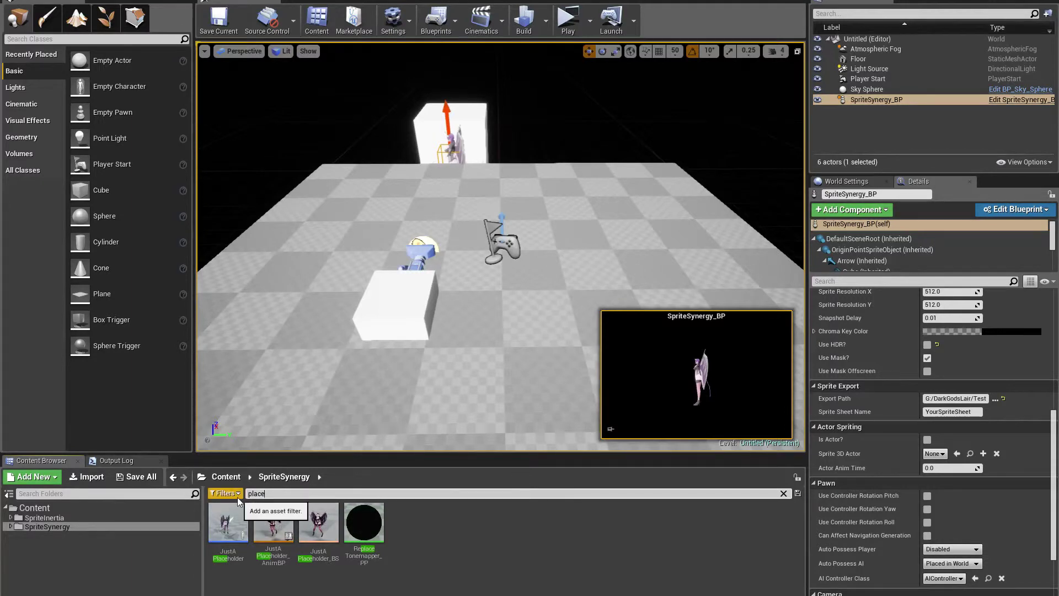
double_click(232, 523)
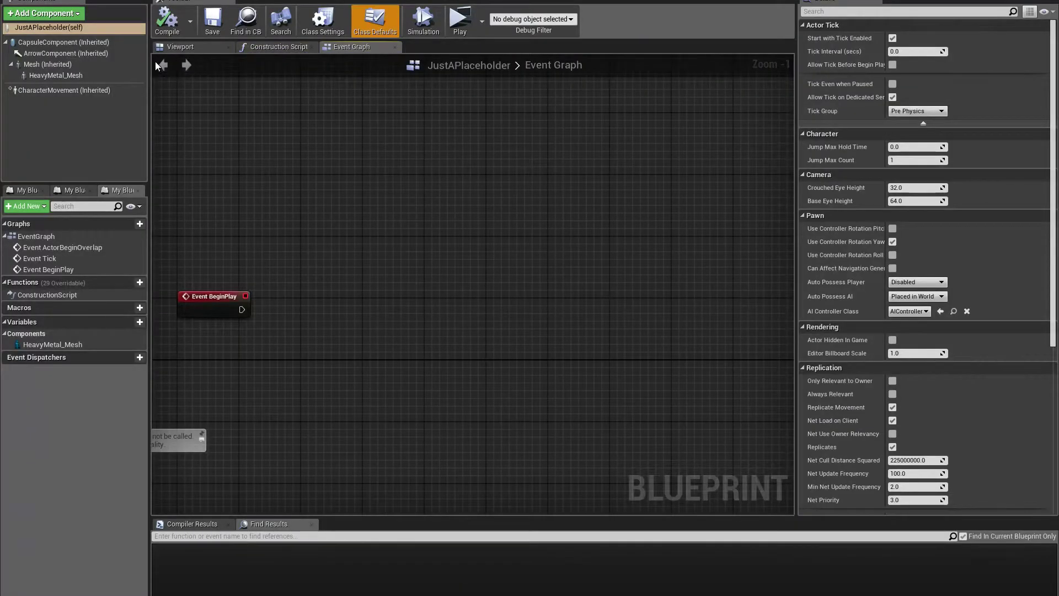
Inspect the Mesh component in the blueprint's viewport and locate its NeriSwordSlash3_ANim animation asset in the project content.
click(173, 48)
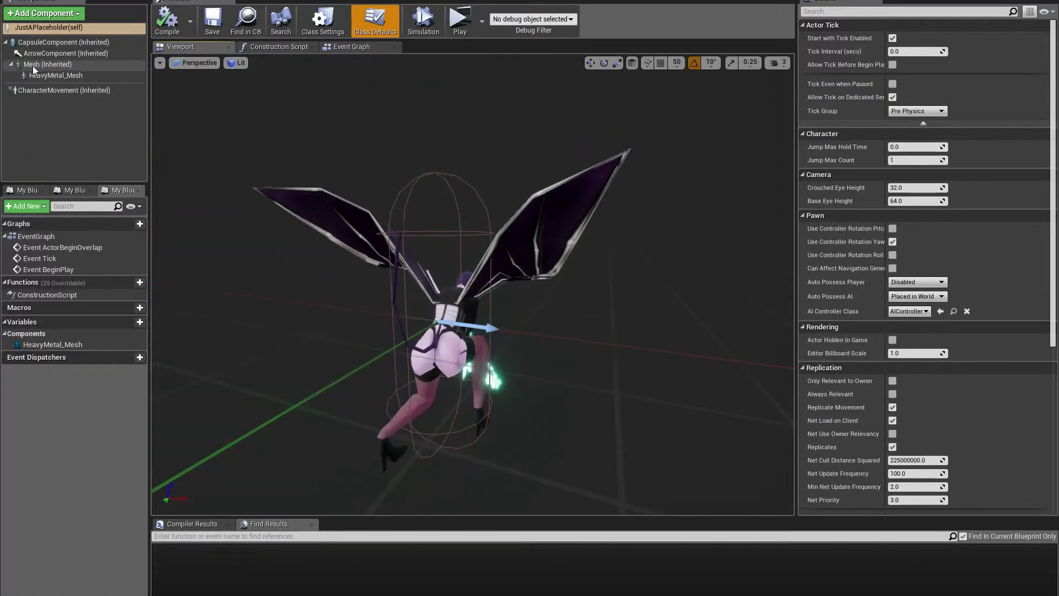
click(48, 65)
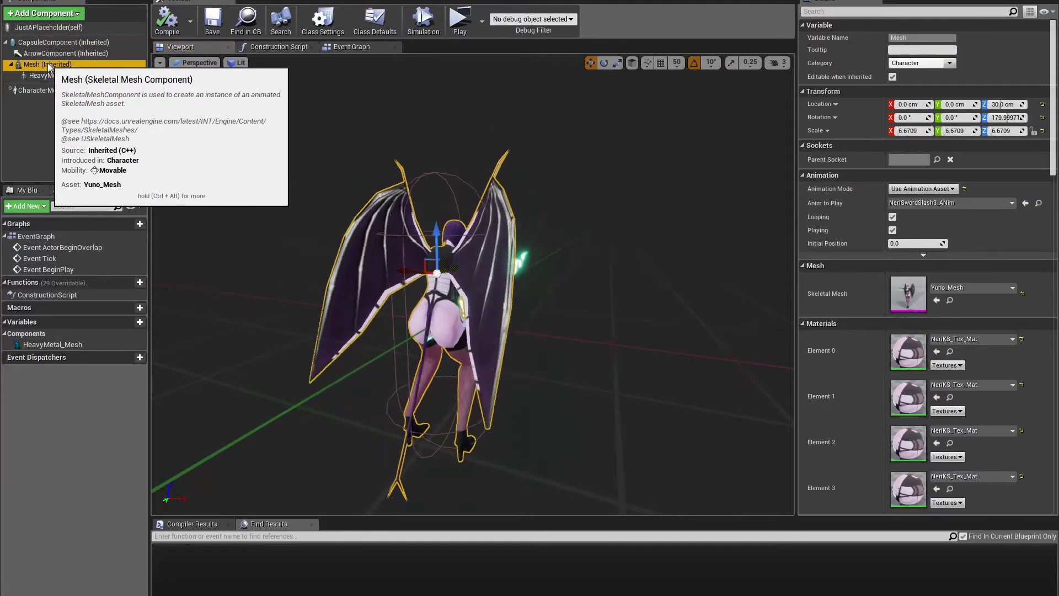
double_click(49, 65)
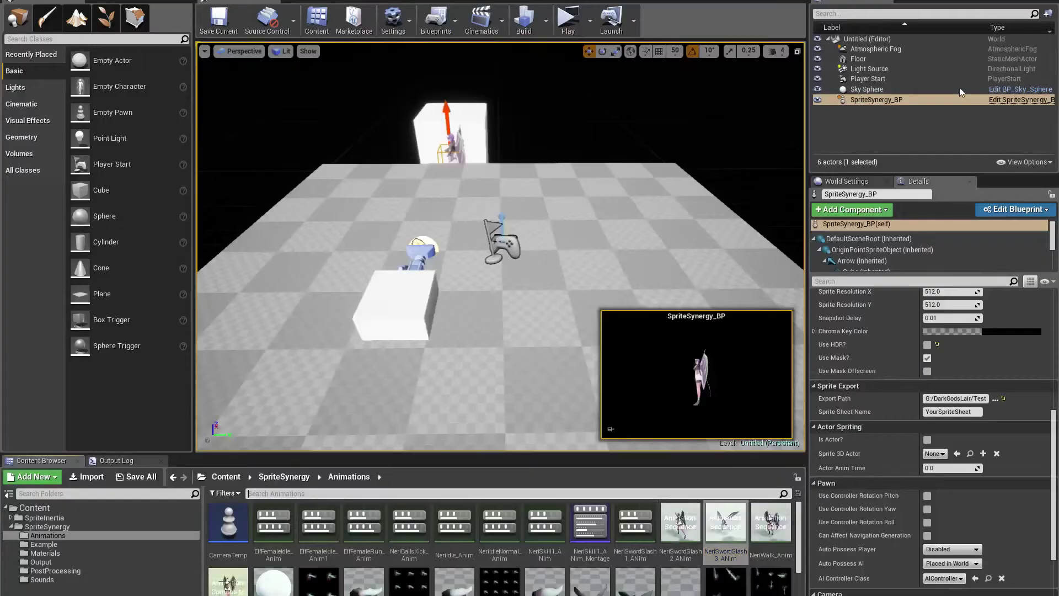
click(1040, 203)
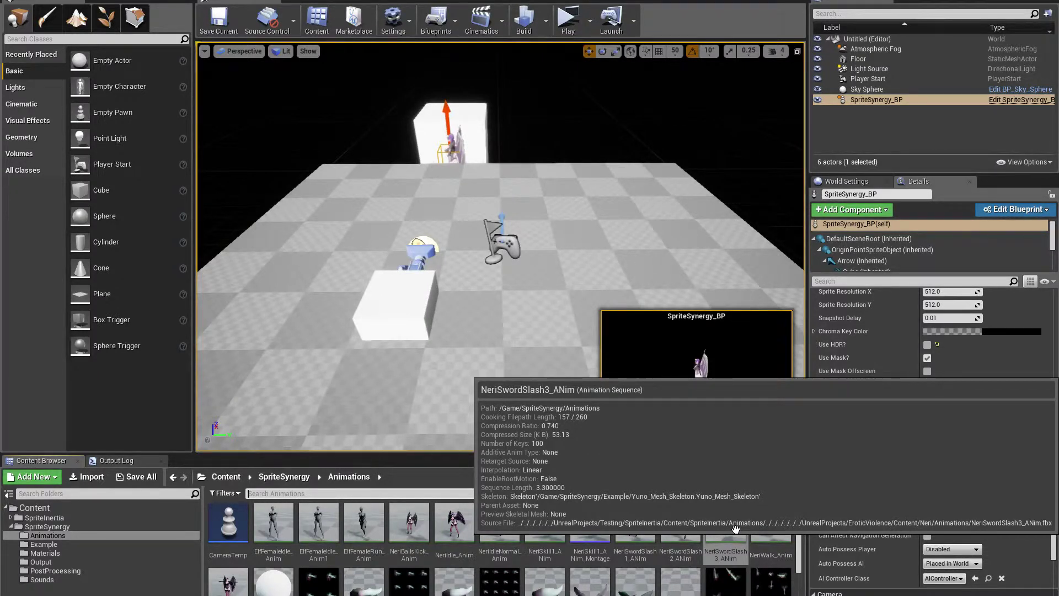
Try an Actor Anim Time of 3.3 and set it back to 0.
click(961, 469)
text(3.3)
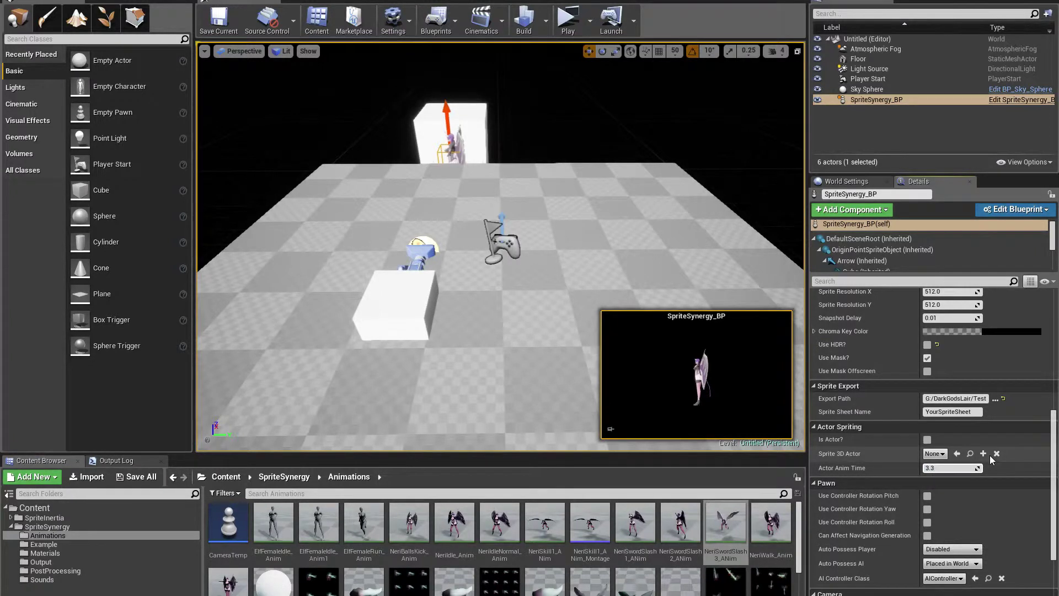
key(Return)
text(0)
key(Return)
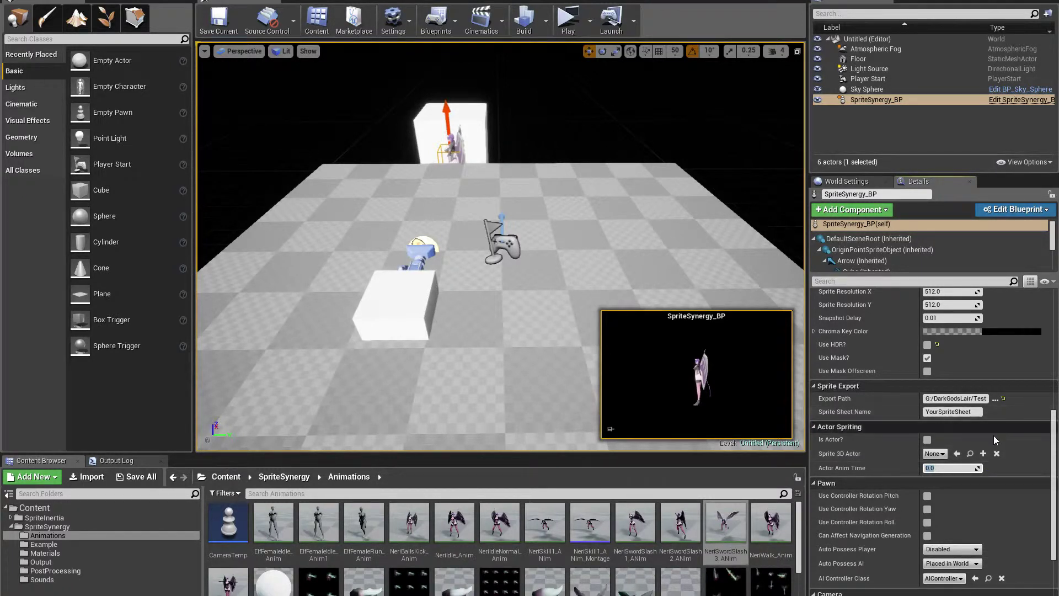
Review the skeletal mesh and animation settings of SpriteSynergy_BP and start the standalone game preview.
scroll(1001, 469, down, 3)
scroll(995, 503, up, 3)
scroll(995, 502, up, 15)
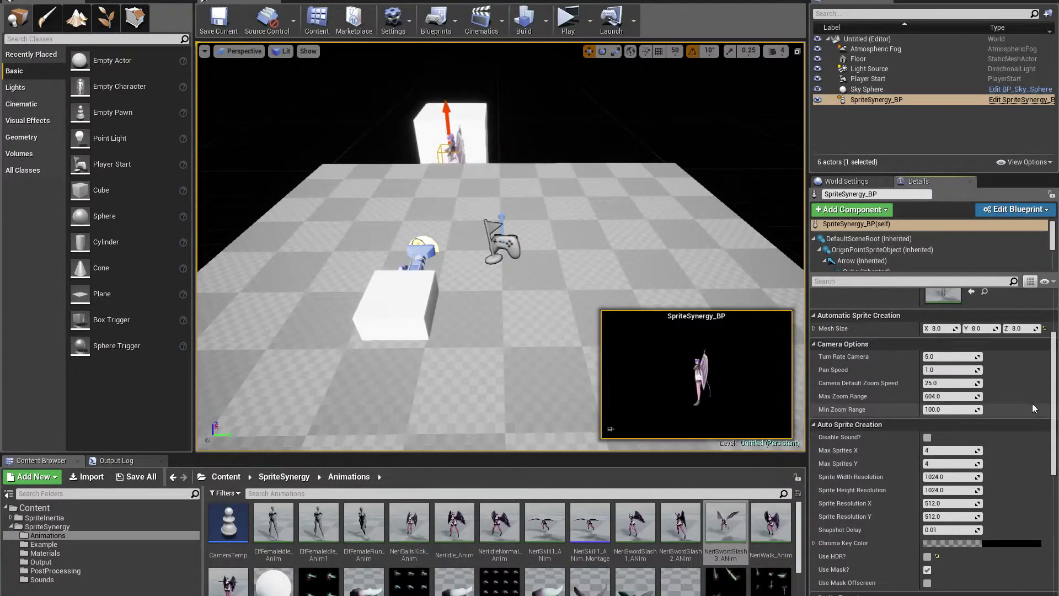
scroll(1033, 475, up, 6)
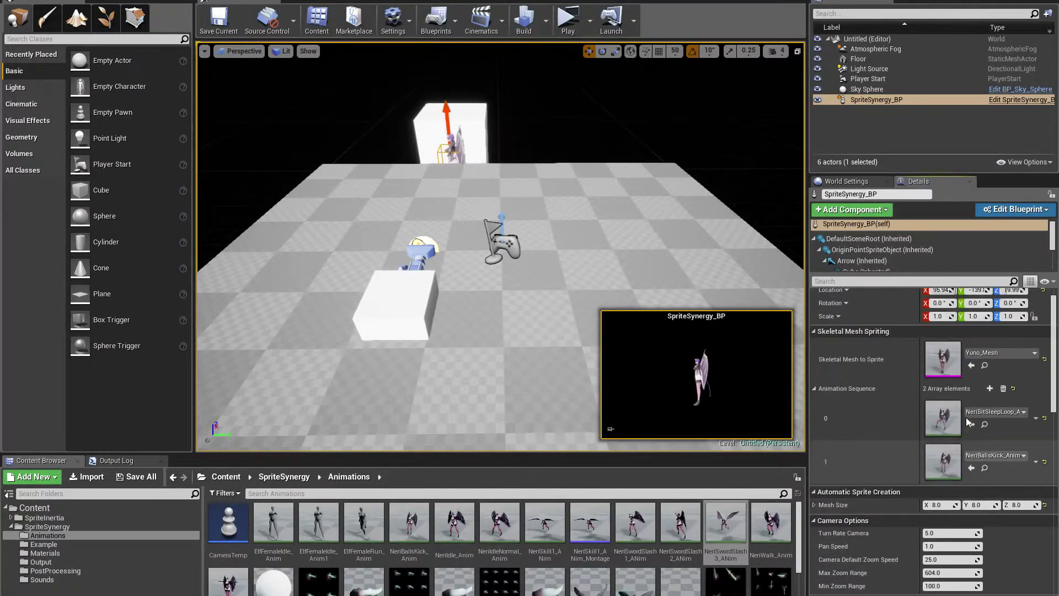
click(566, 23)
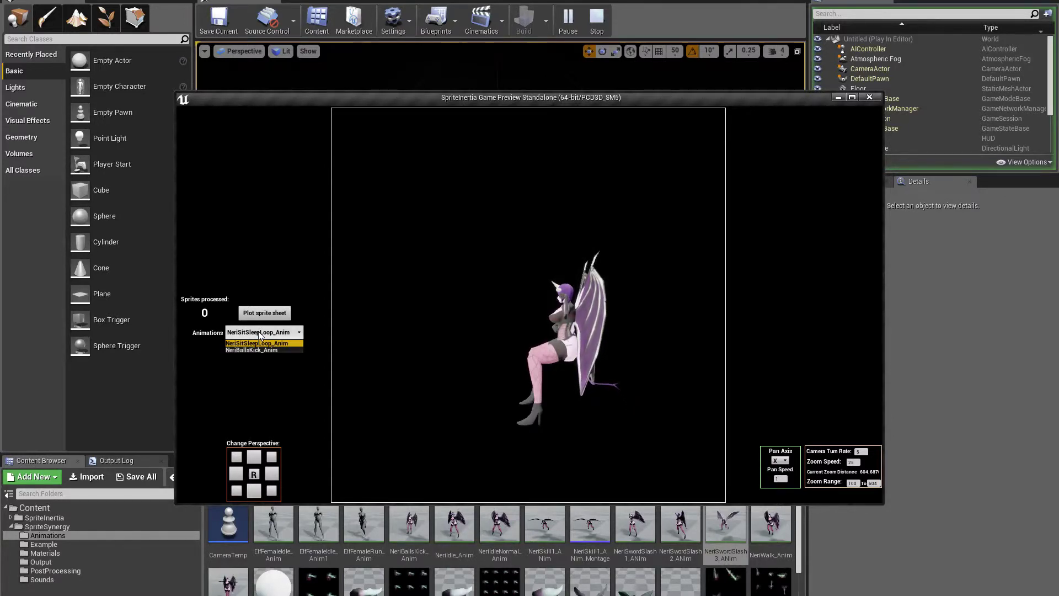
Preview NeriBallsKick_Anim and NeriSitSleepLoop_Anim alternately in the sprite preview, ending on NeriSitSleepLoop_Anim.
click(268, 350)
click(267, 334)
click(268, 343)
click(269, 335)
click(270, 351)
click(268, 333)
click(270, 343)
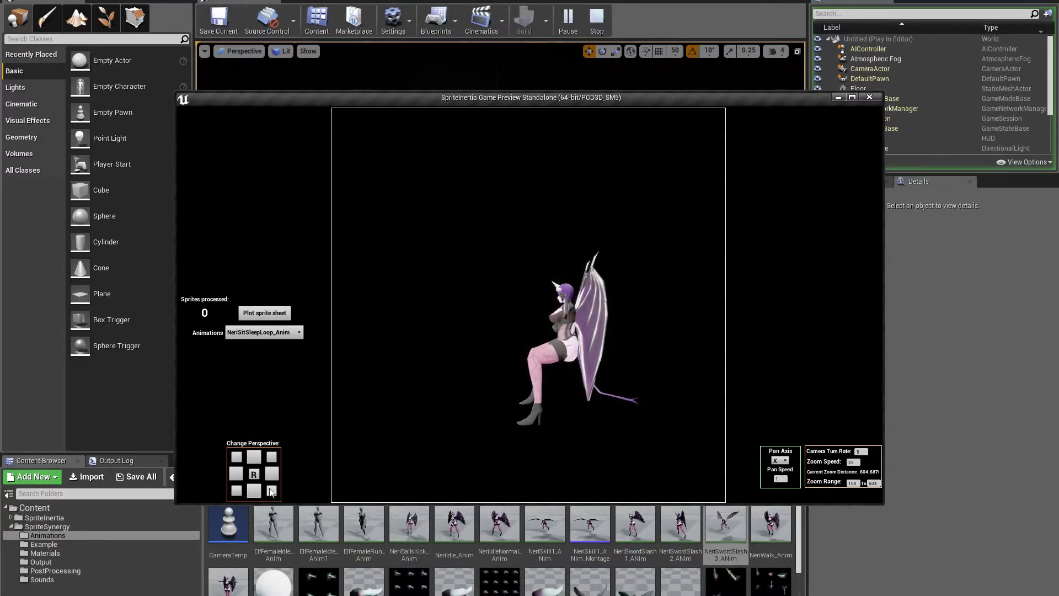
Examine the seated character from the different preset perspectives in the sprite preview and end the preview.
click(231, 491)
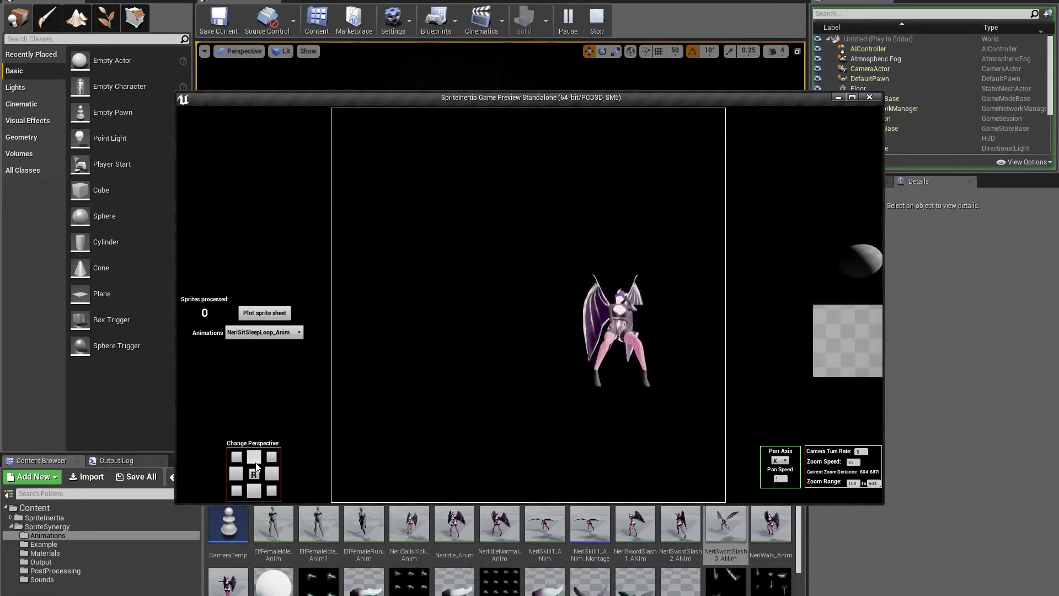
click(261, 487)
click(273, 475)
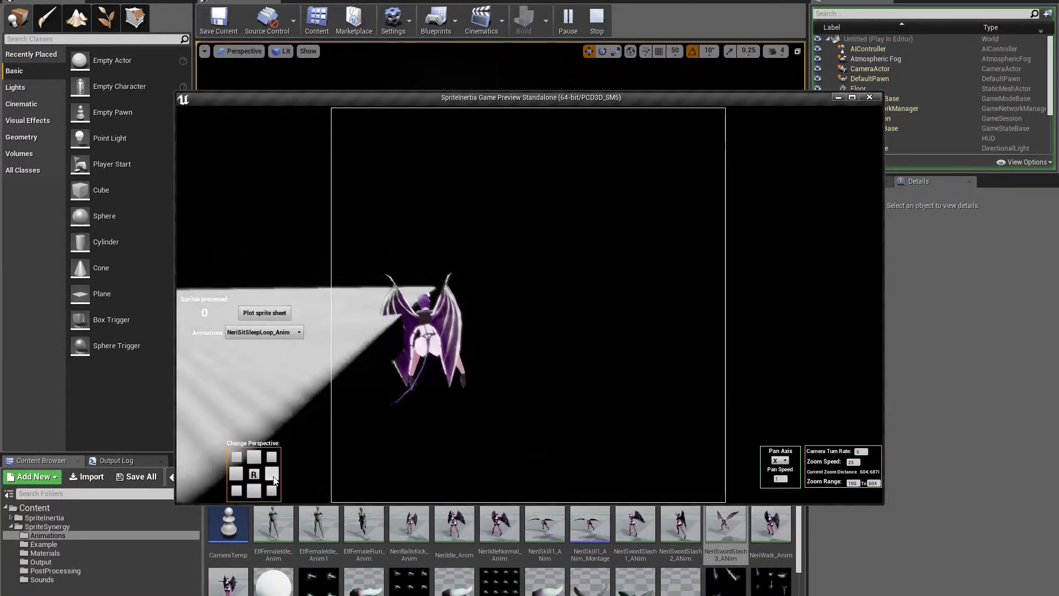
click(254, 457)
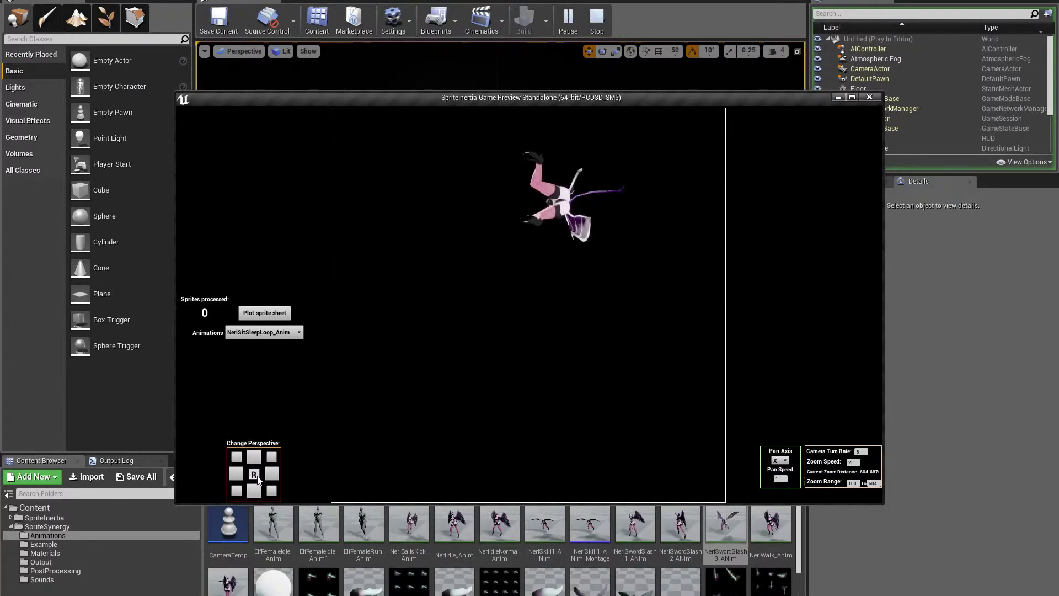
click(254, 491)
click(238, 473)
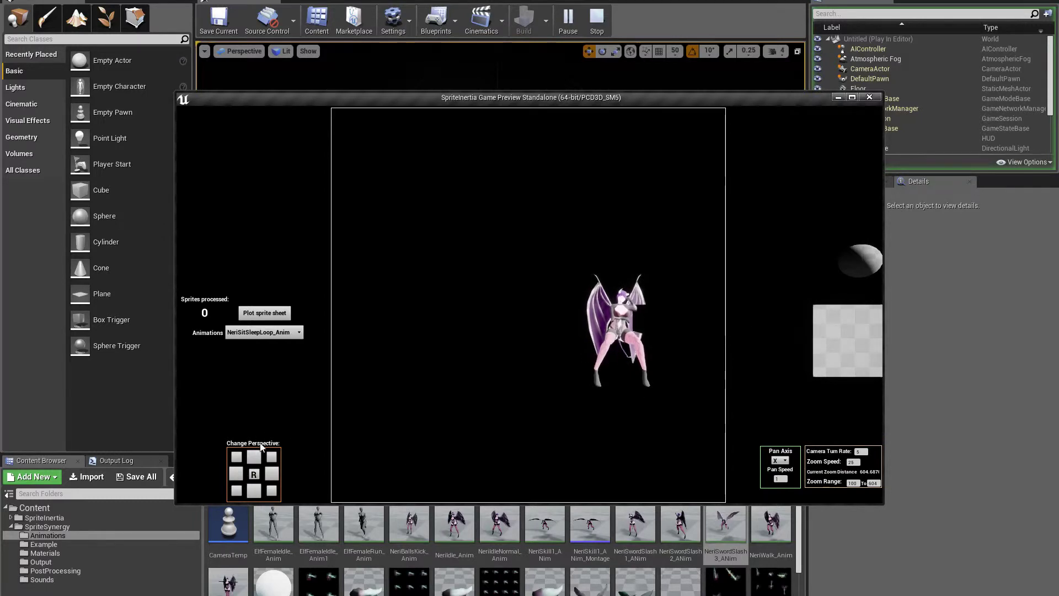
click(234, 475)
click(272, 473)
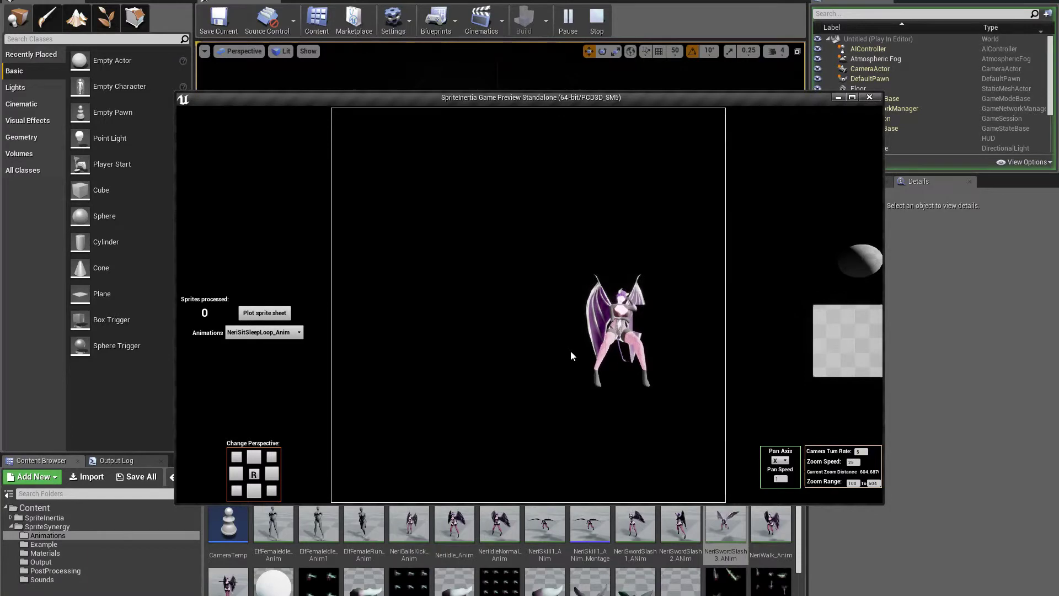
key(Escape)
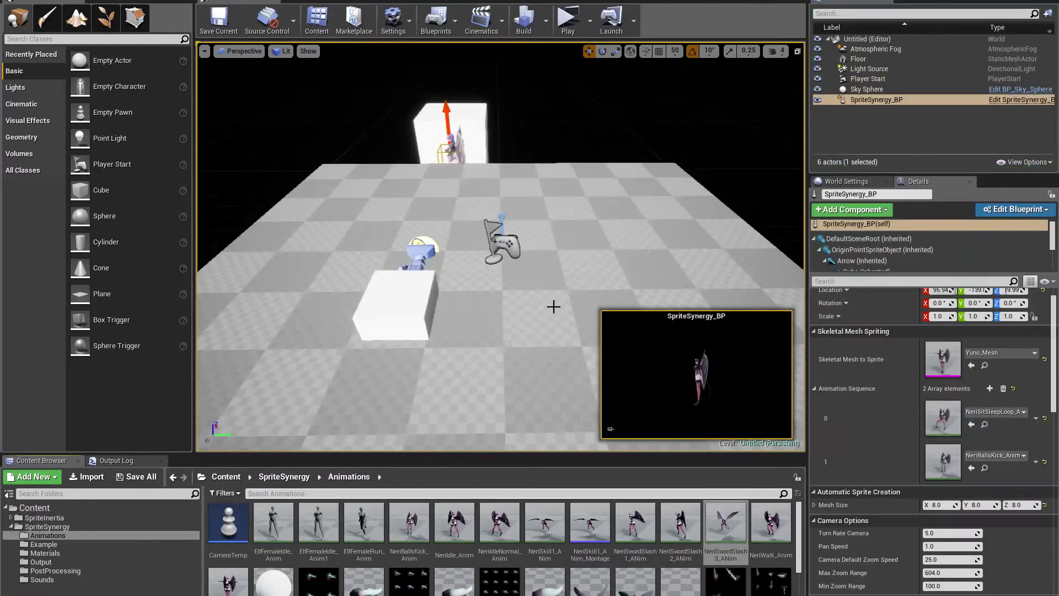
Delete the Floor actor from the level and restart the standalone game preview.
right_drag(546, 224, 546, 225)
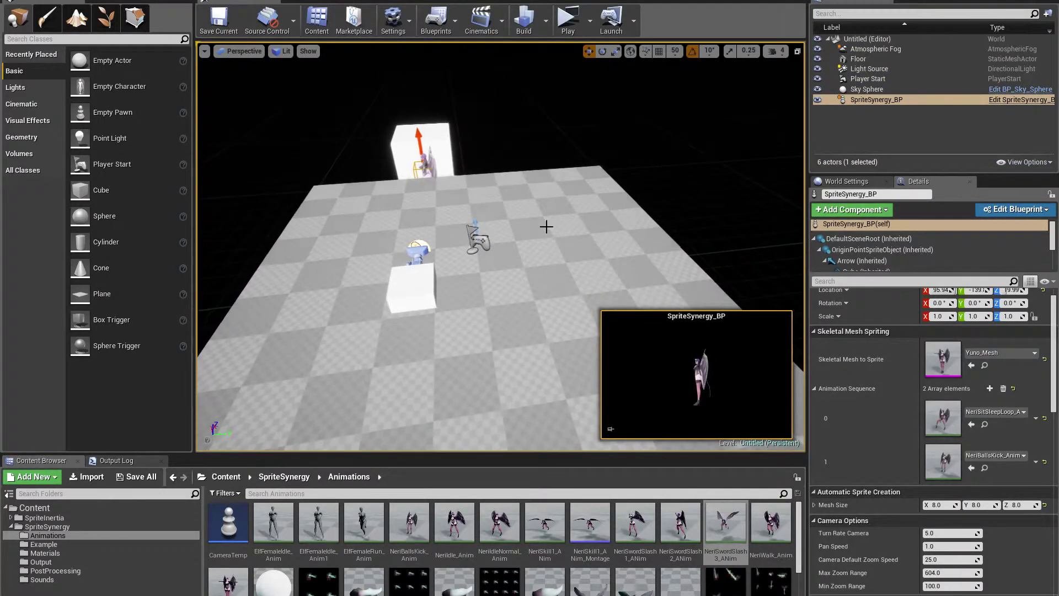
click(570, 205)
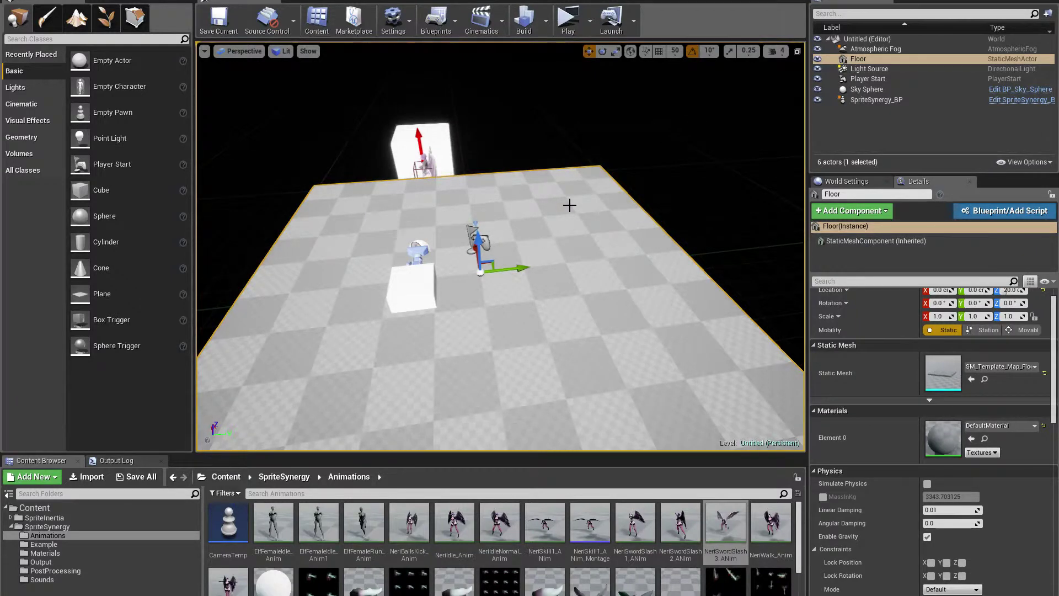
key(Delete)
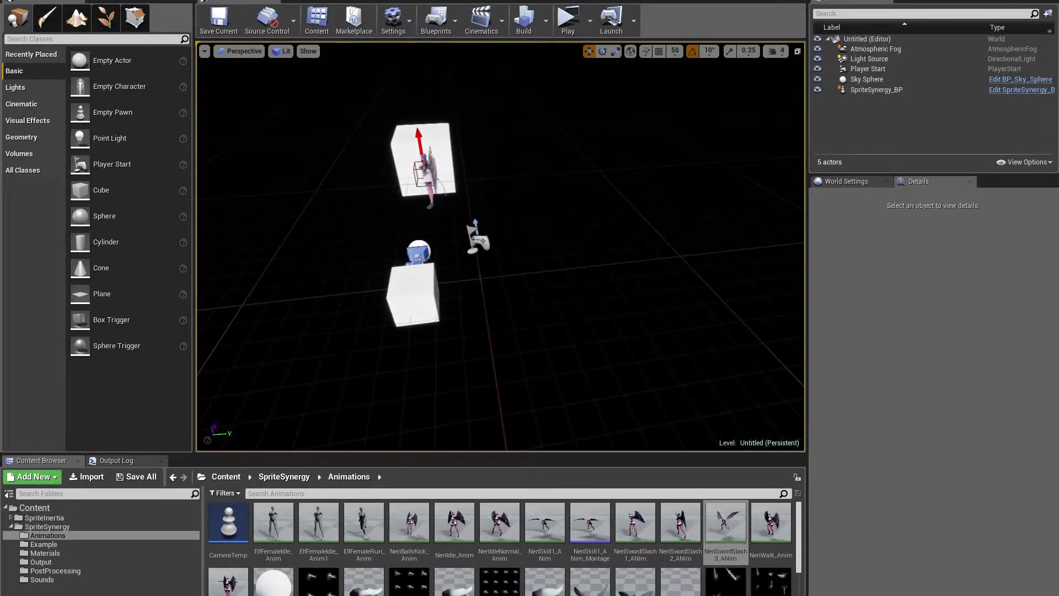
click(568, 19)
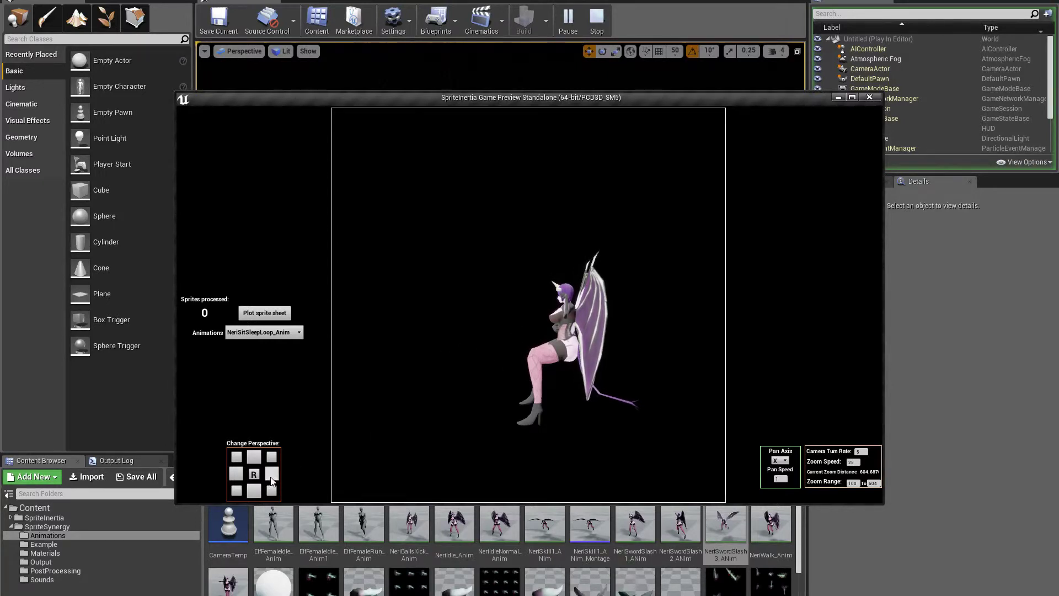
View the character from above, below, the sides and a diagonal using the preset perspectives, and reset the camera.
click(259, 461)
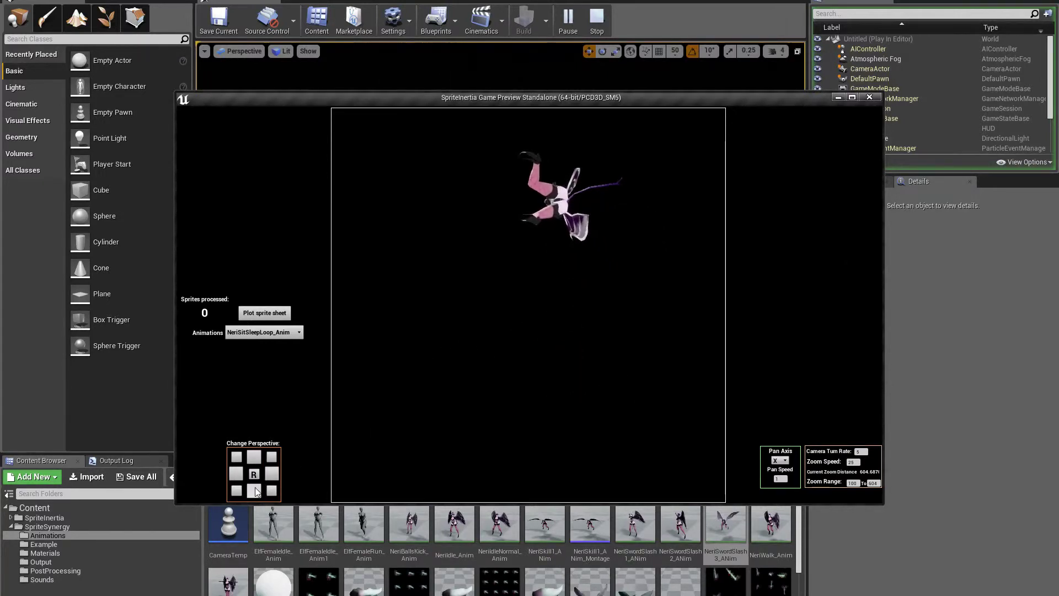
click(234, 475)
click(274, 475)
click(272, 458)
click(256, 458)
click(259, 490)
click(254, 475)
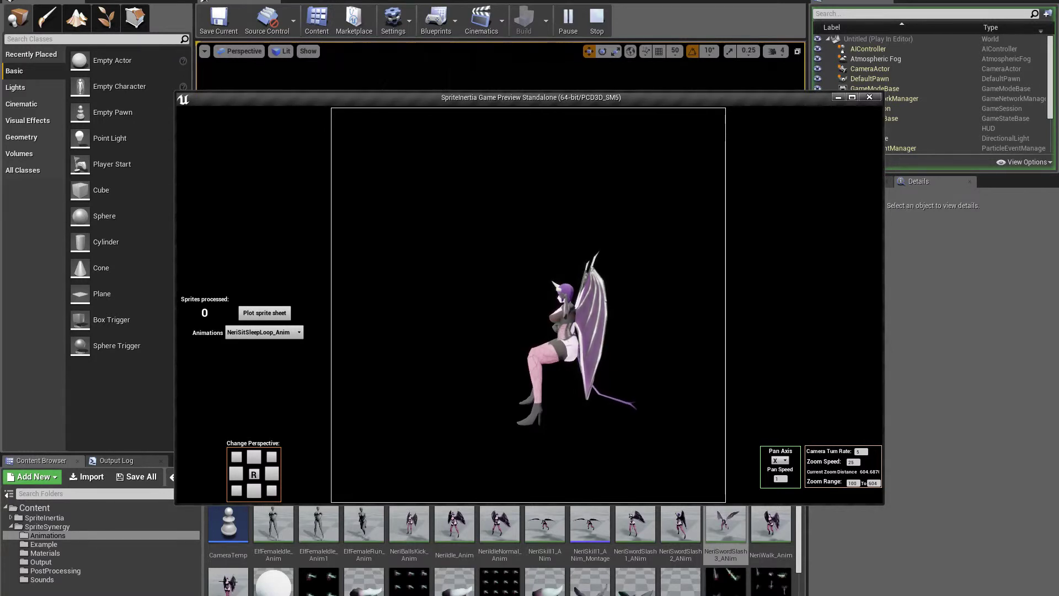
Pan the character horizontally along the X axis, and set the Pan Axis to Y to pan it vertically.
middle_drag(475, 331, 626, 331)
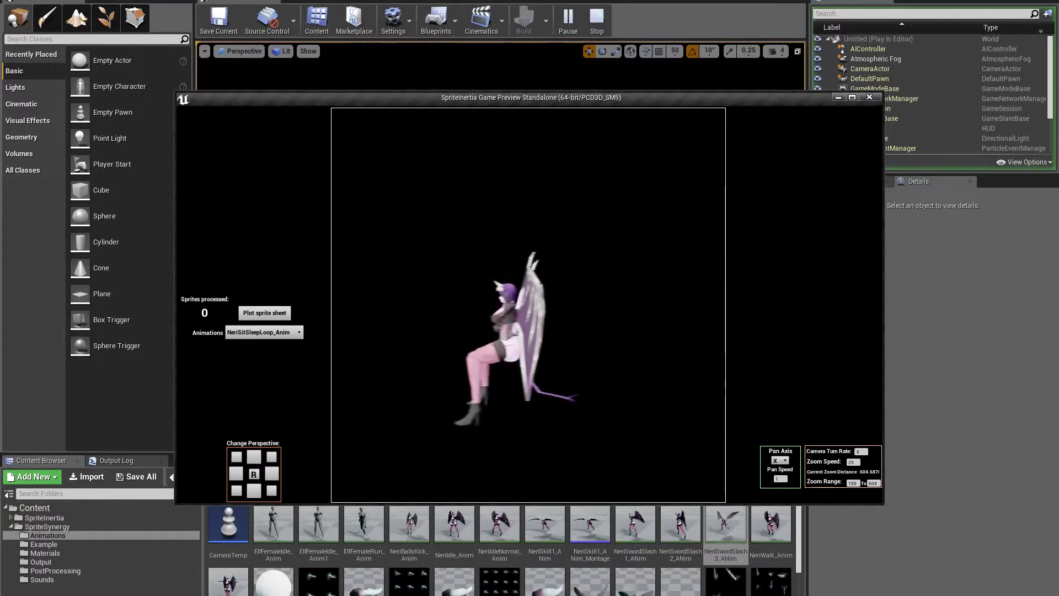
middle_drag(714, 372, 659, 372)
click(780, 460)
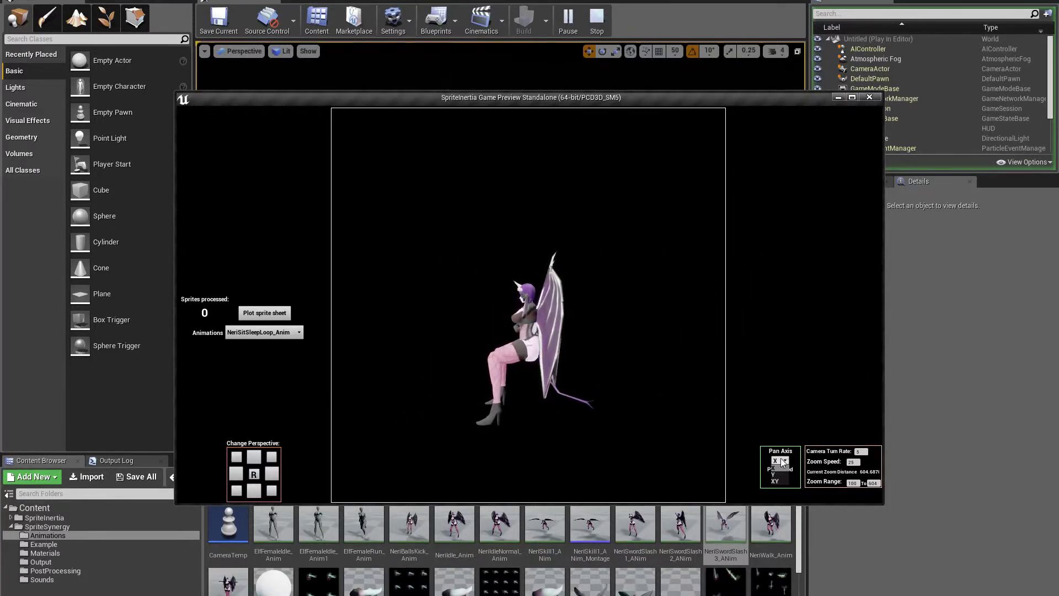
click(786, 475)
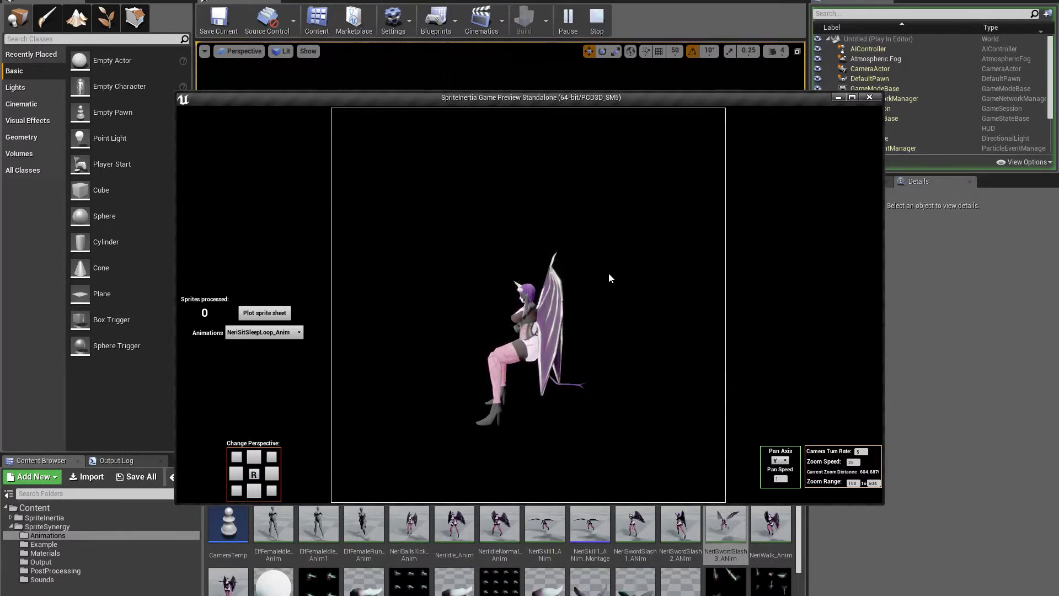
middle_drag(606, 265, 613, 286)
Set the Pan Axis to XY and pan the character freely, bringing it back near the middle of the sprite frame.
click(785, 462)
click(775, 481)
mouse_move(536, 377)
middle_down()
mouse_move(500, 411)
mouse_move(500, 435)
mouse_move(535, 388)
mouse_move(512, 288)
mouse_move(469, 363)
mouse_move(560, 397)
mouse_move(530, 351)
mouse_move(529, 382)
middle_up()
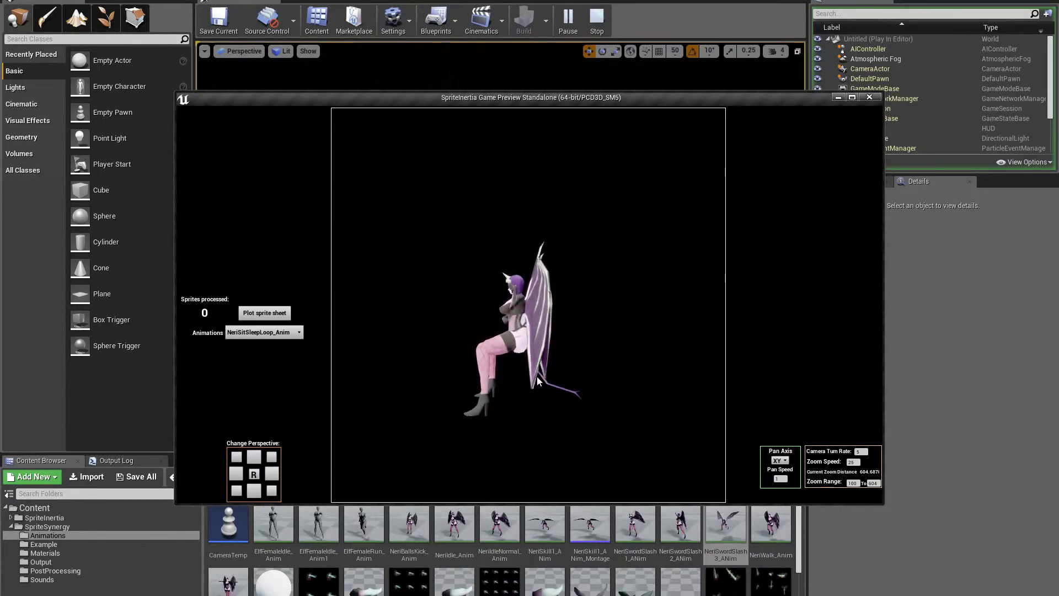
middle_drag(598, 373, 756, 362)
middle_drag(670, 356, 727, 339)
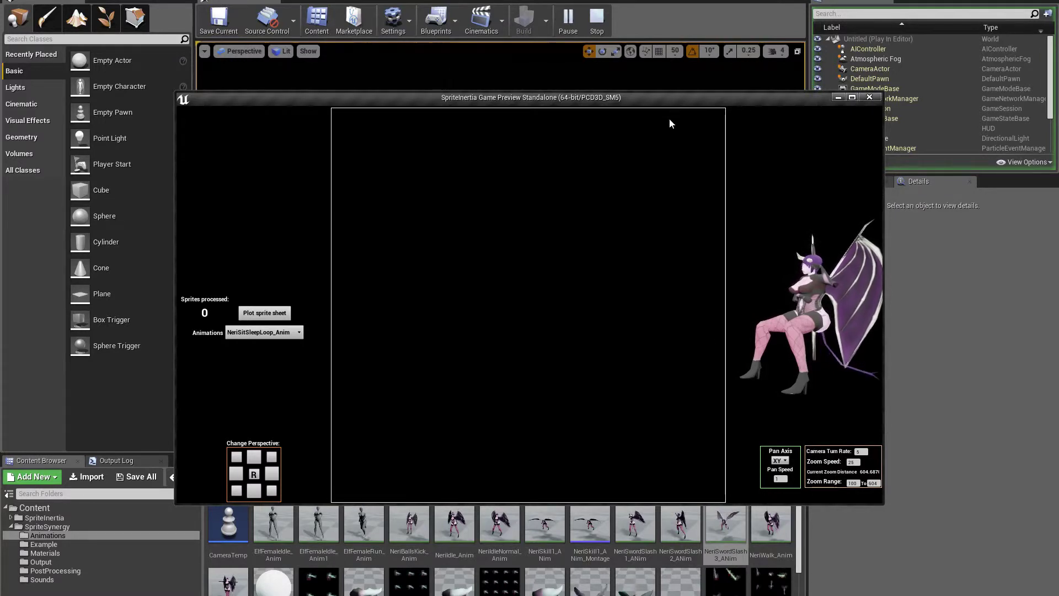
middle_drag(665, 253, 413, 253)
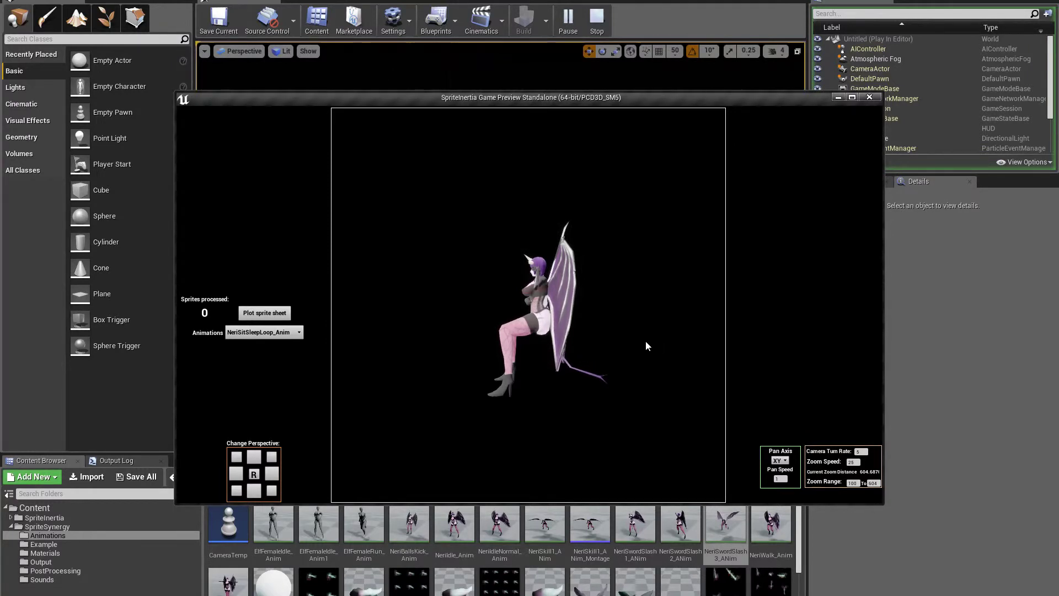
Orbit the camera around the character and test zooming in and out, ending at the far zoom distance of 605.
drag(635, 333, 359, 333)
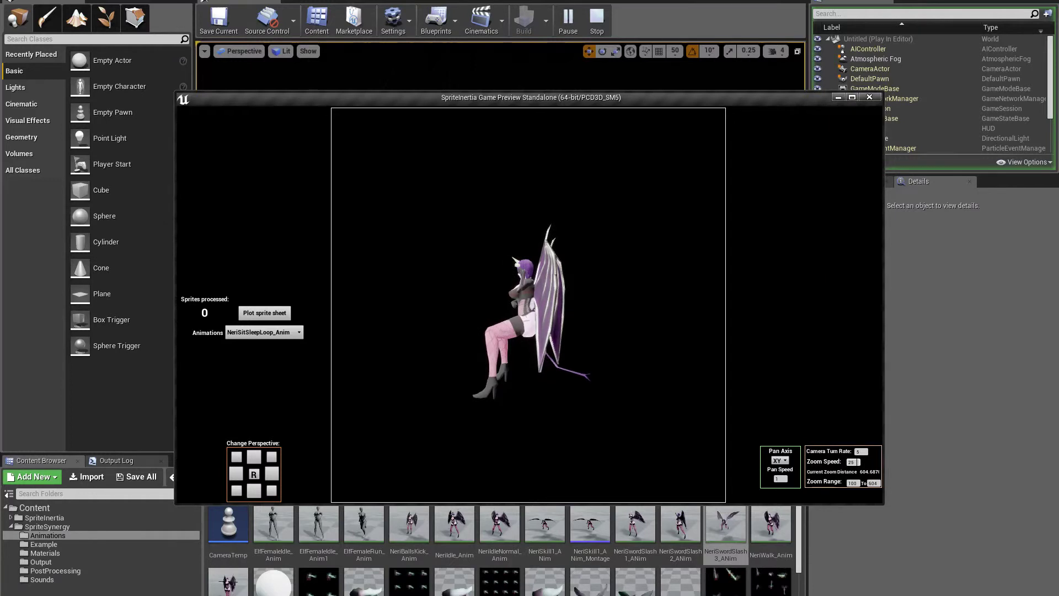
scroll(619, 398, up, 9)
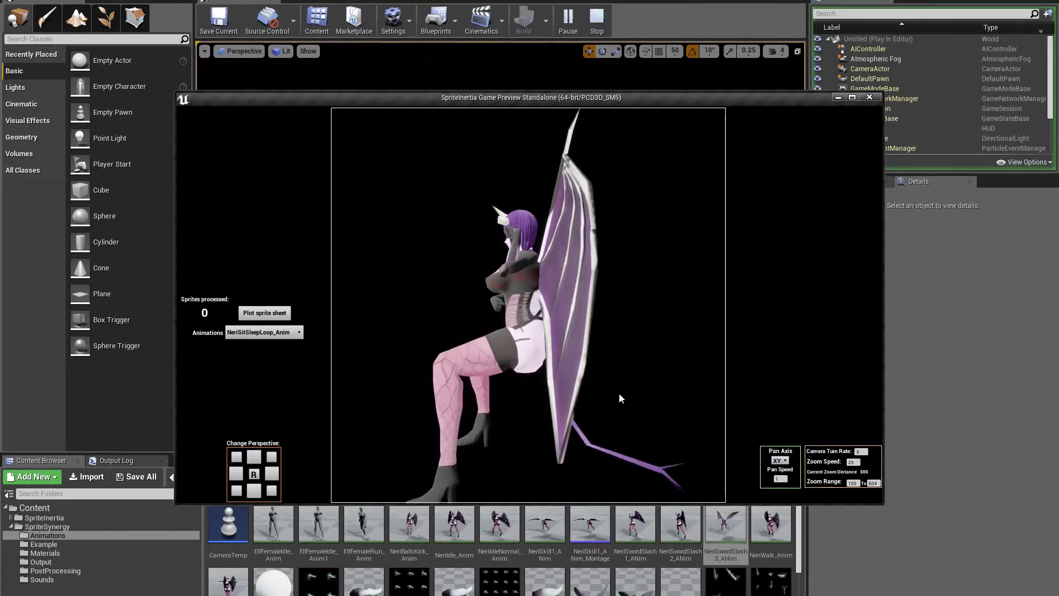
scroll(619, 398, down, 9)
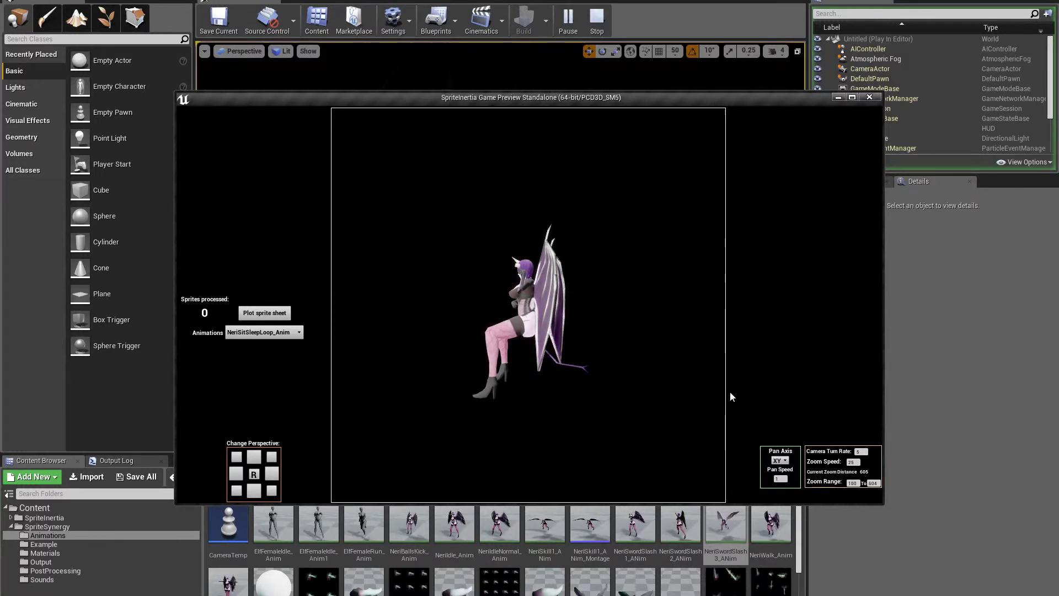
scroll(731, 392, up, 7)
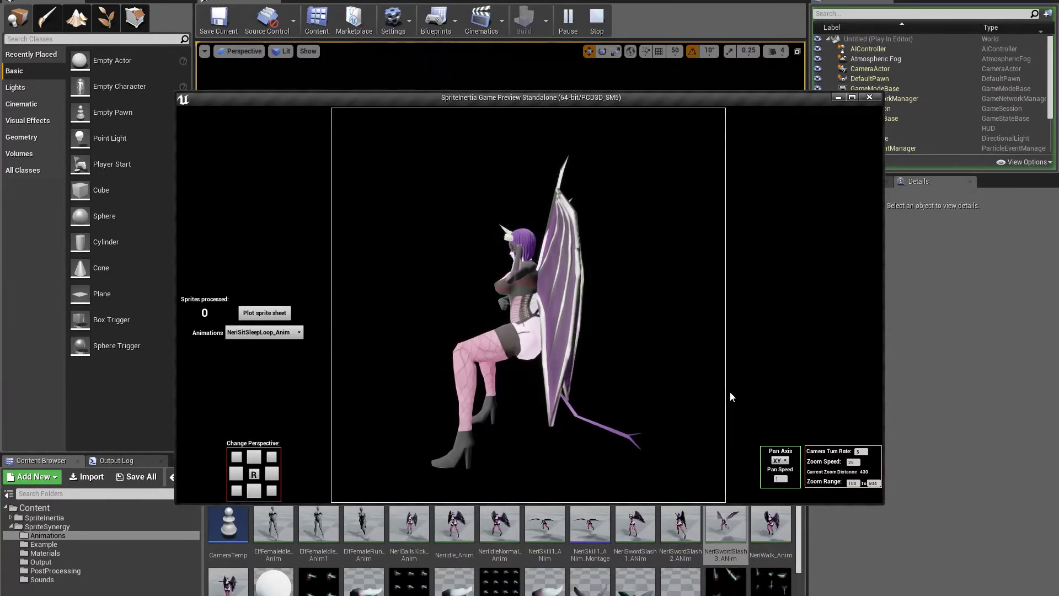
scroll(730, 392, down, 7)
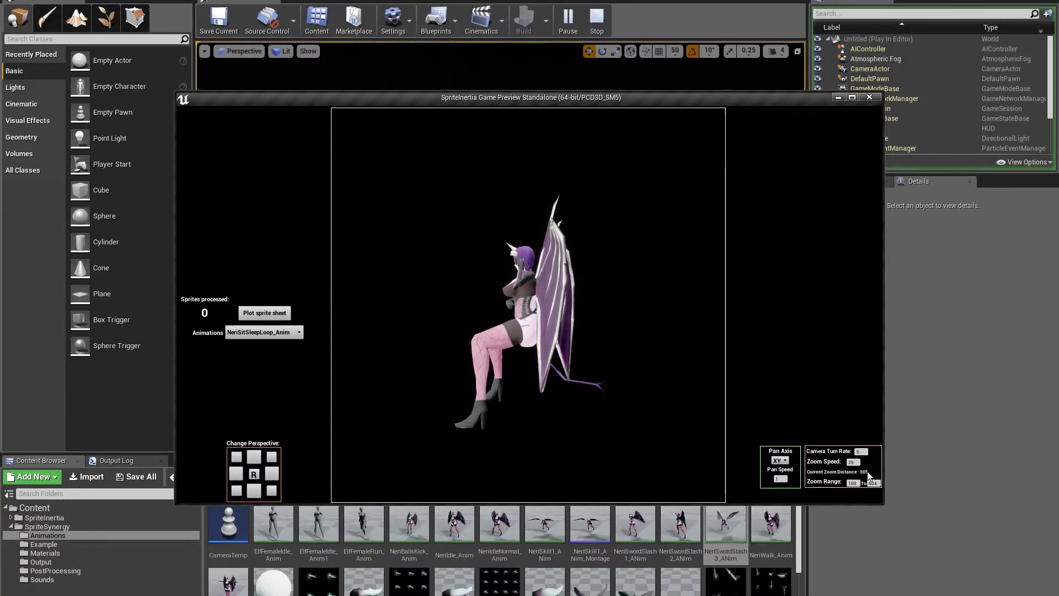
scroll(676, 360, down, 4)
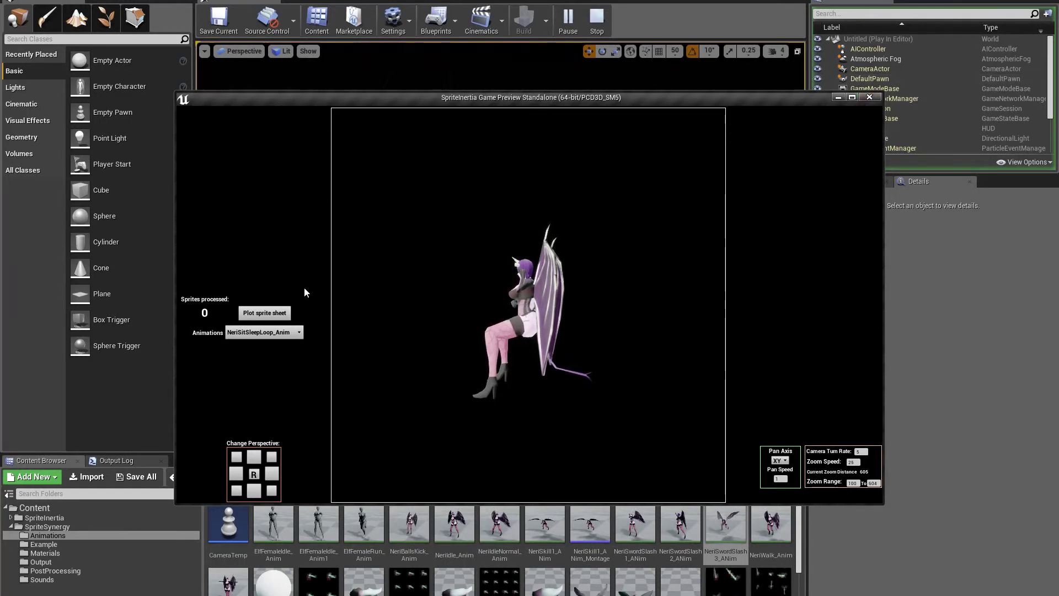
Plot the NeriSitSleepLoop_Anim sprite sheet at the far zoom distance and close the sheet preview.
click(263, 313)
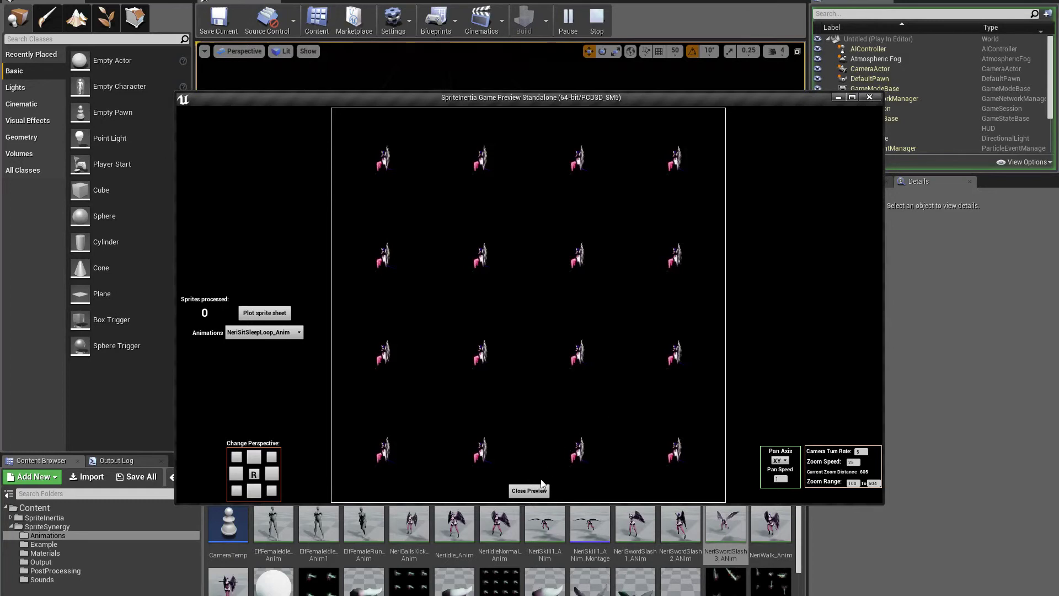
click(531, 492)
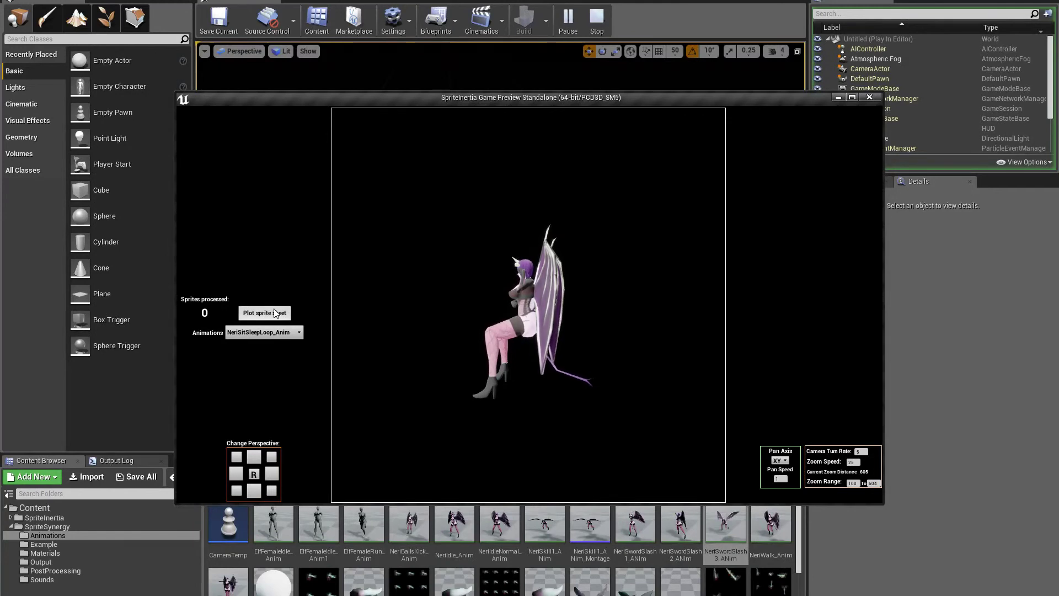
Plot the sprite sheet again with the camera zoomed in to a distance of 405, and end the game preview.
scroll(543, 303, up, 7)
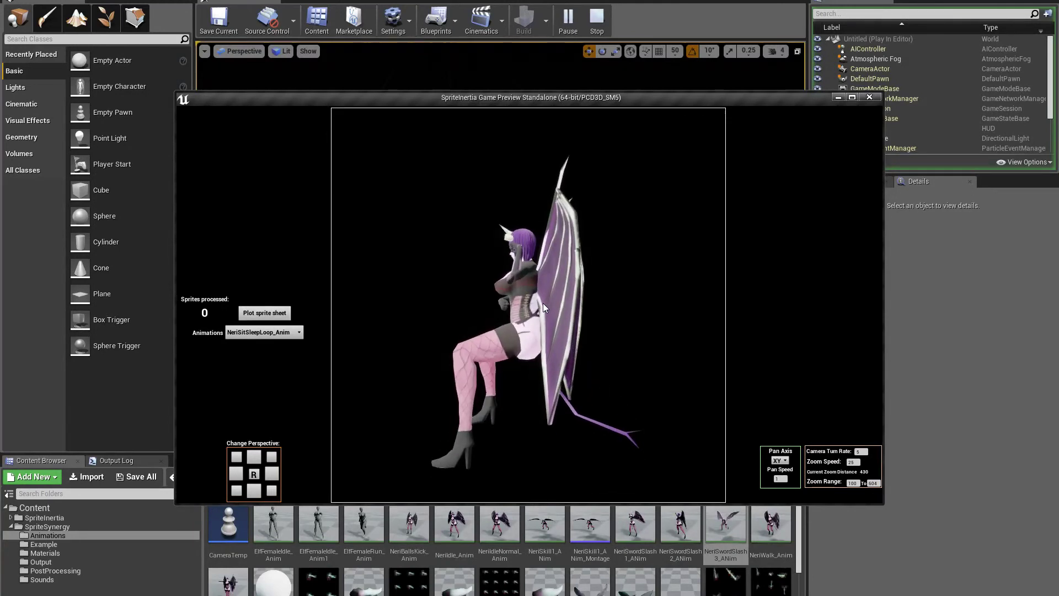
scroll(543, 302, up, 1)
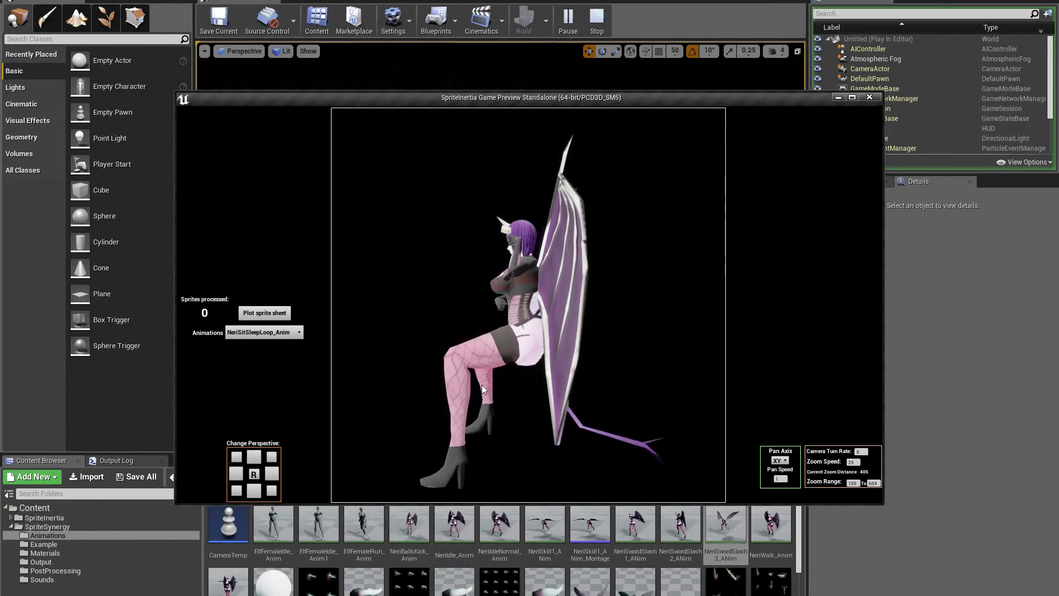
click(264, 315)
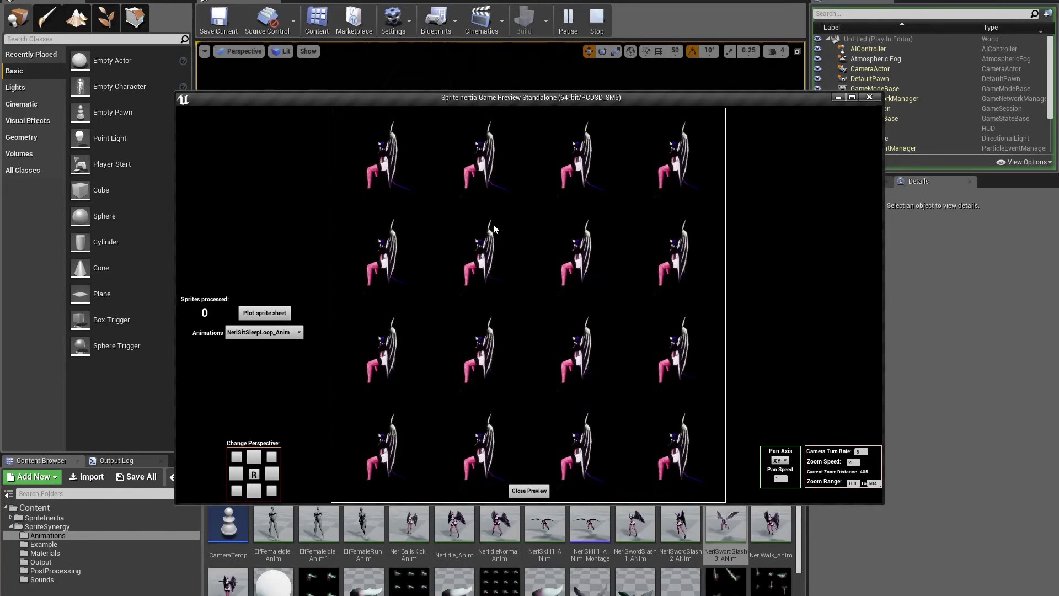
click(539, 491)
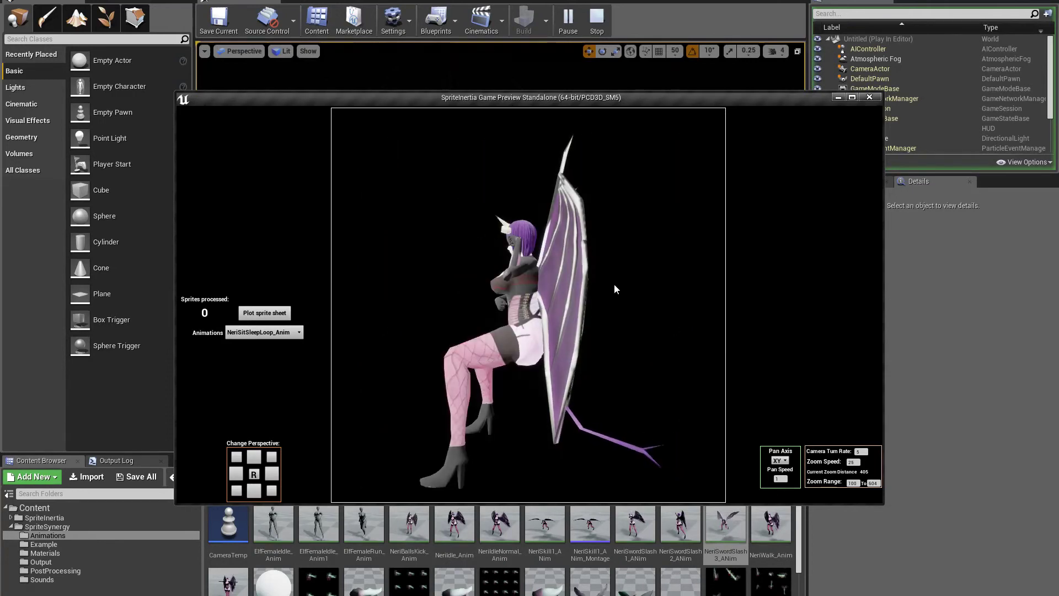
key(Escape)
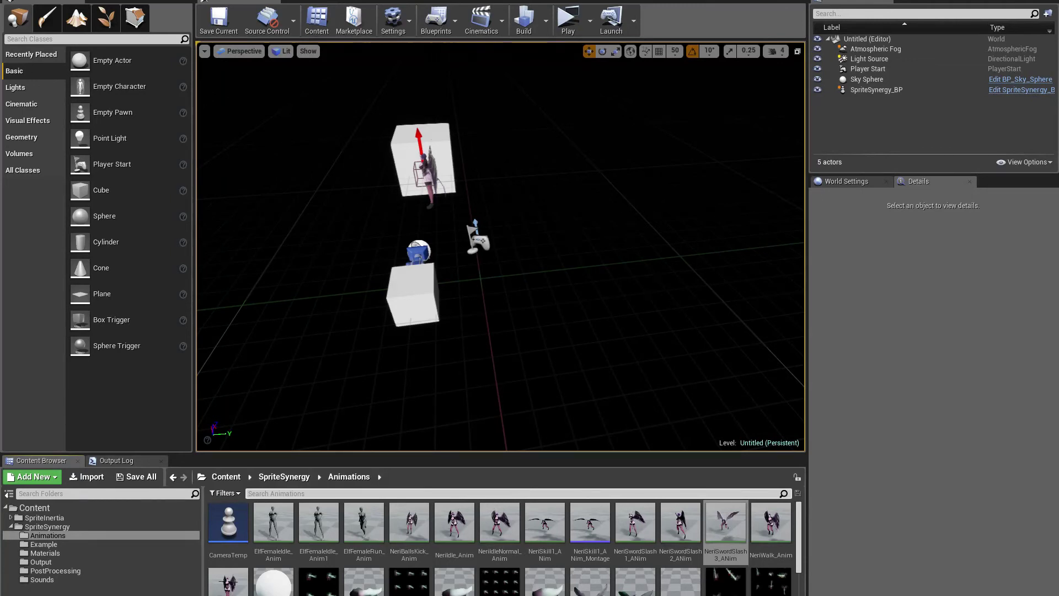
click(248, 494)
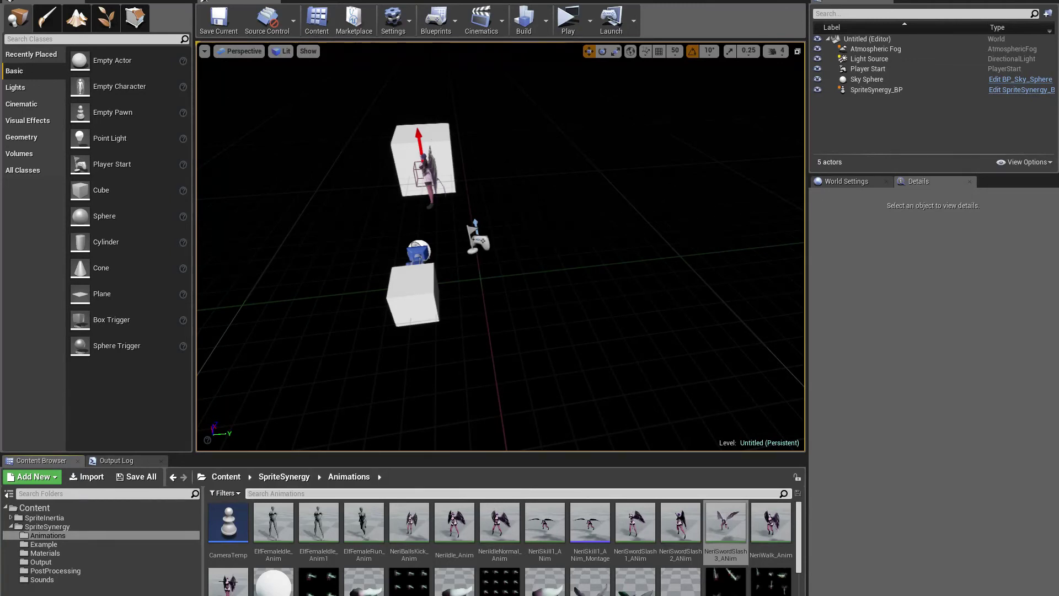